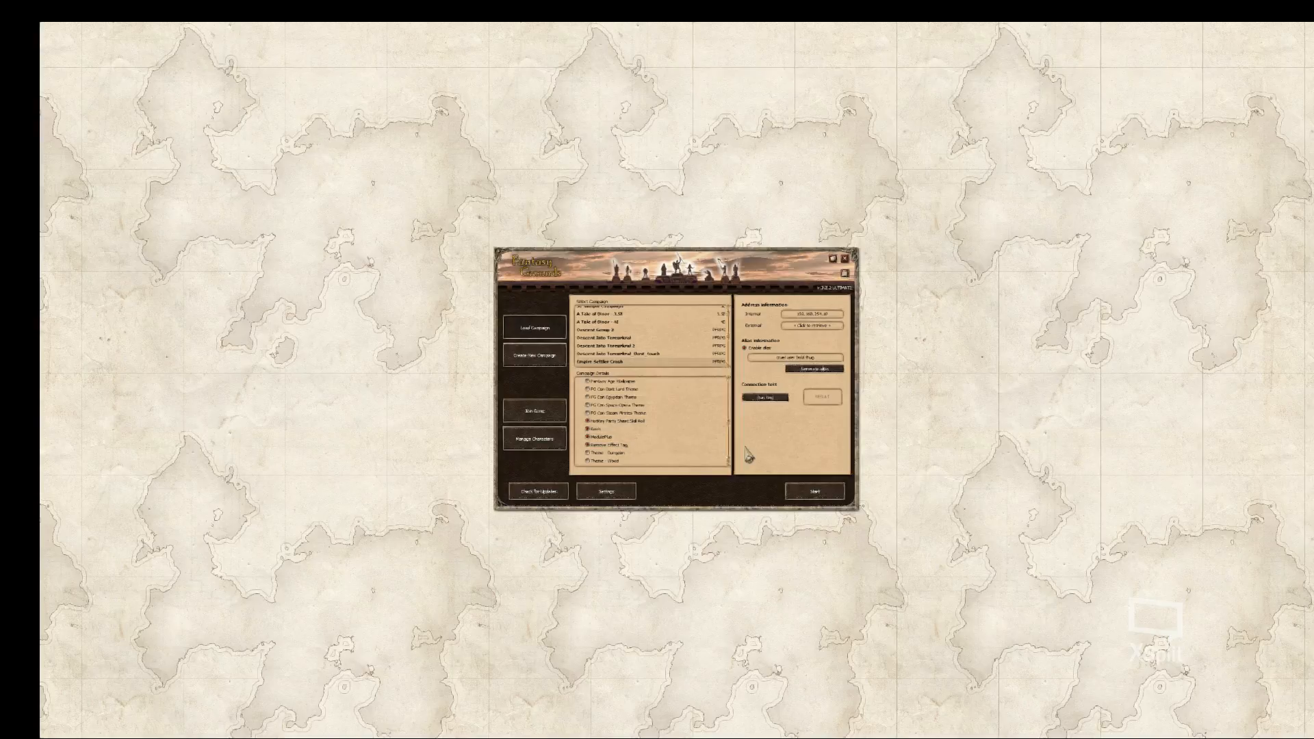
Review the selected campaign's extension list and start the campaign
scroll(698, 429, up, 5)
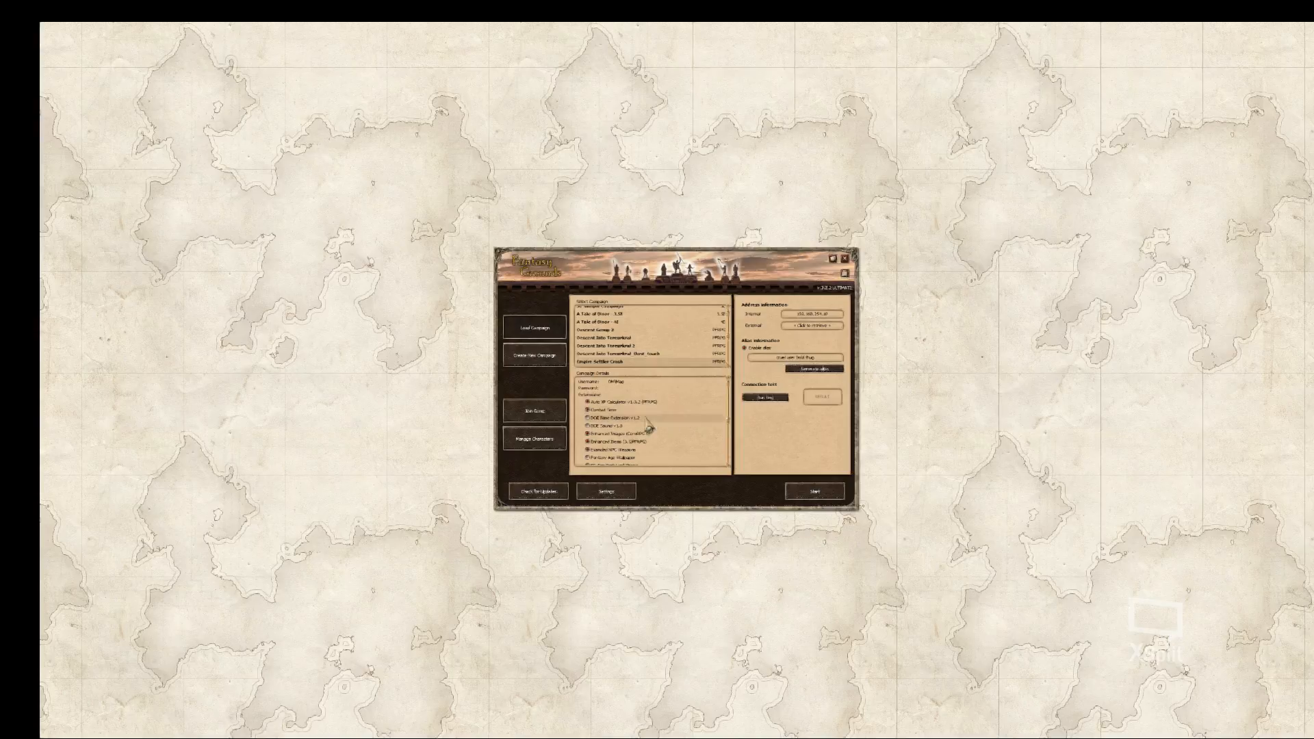
scroll(609, 420, down, 3)
scroll(609, 420, down, 4)
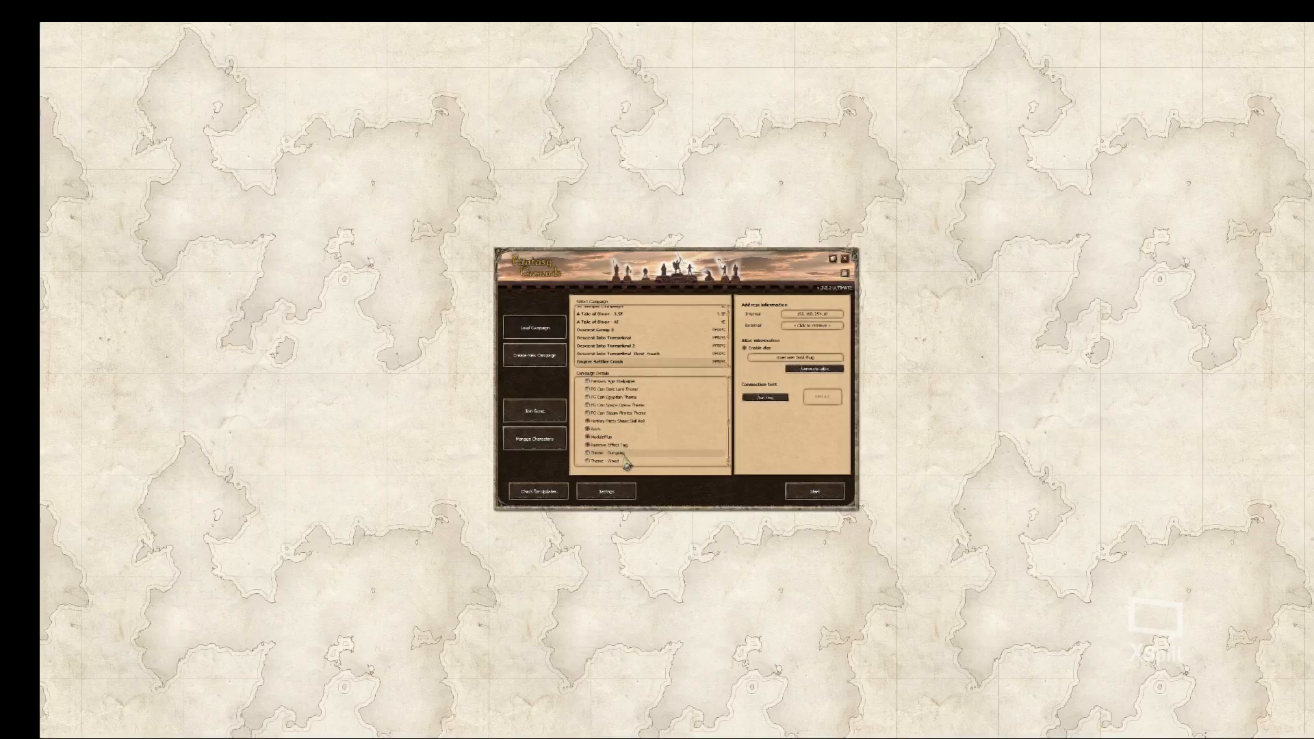
scroll(612, 426, up, 5)
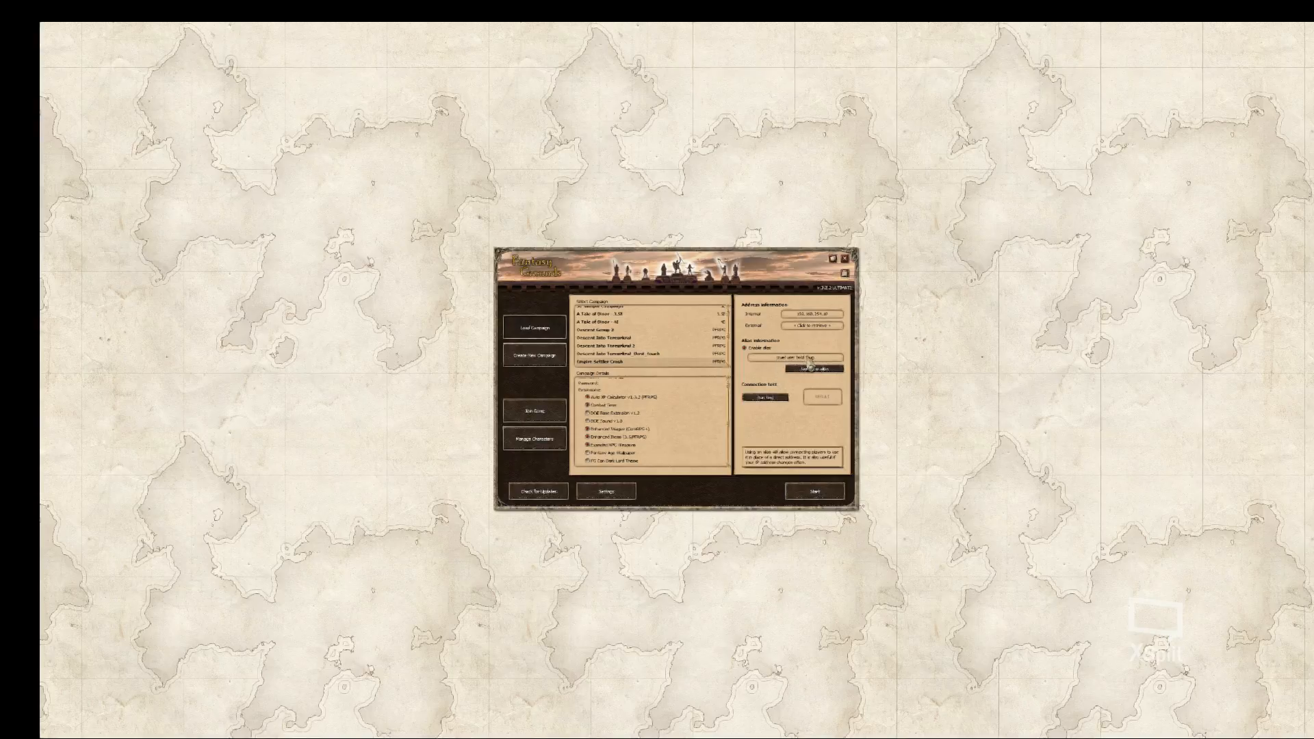
click(812, 493)
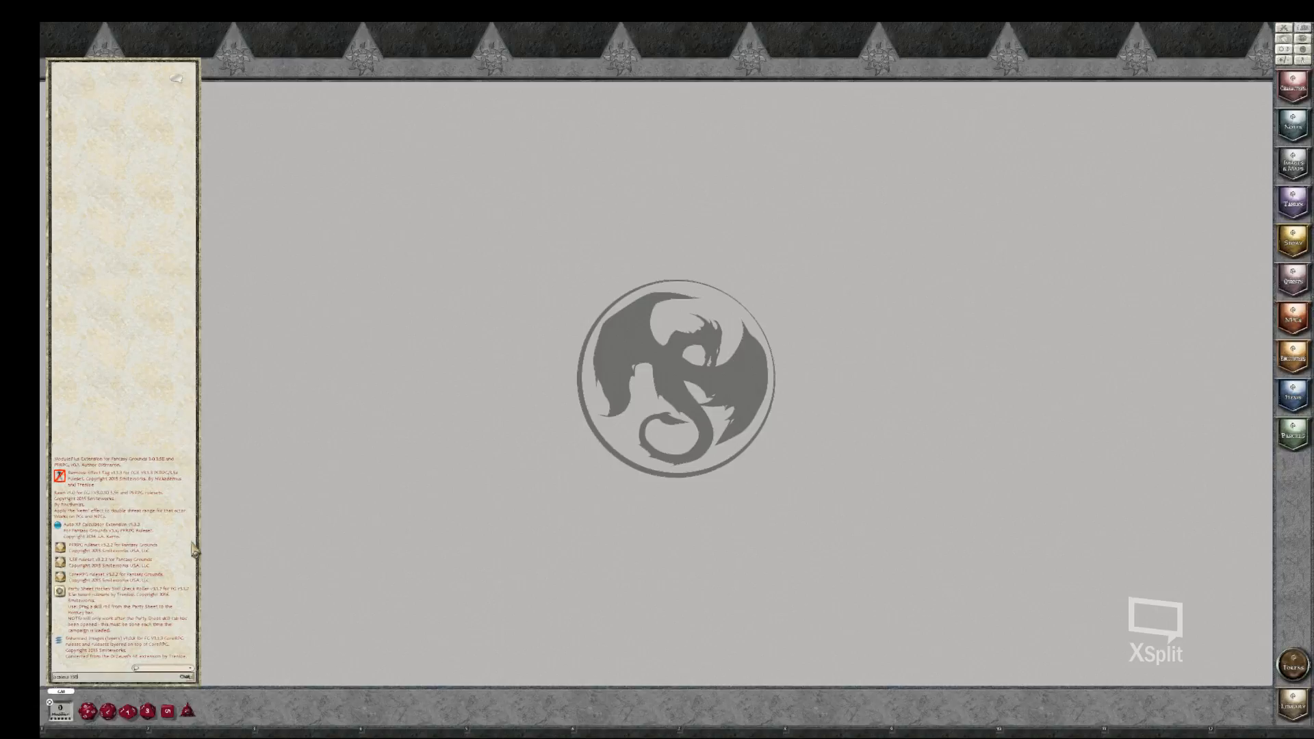
Enlarge the interface with the chat command /scaleui 200
key(Return)
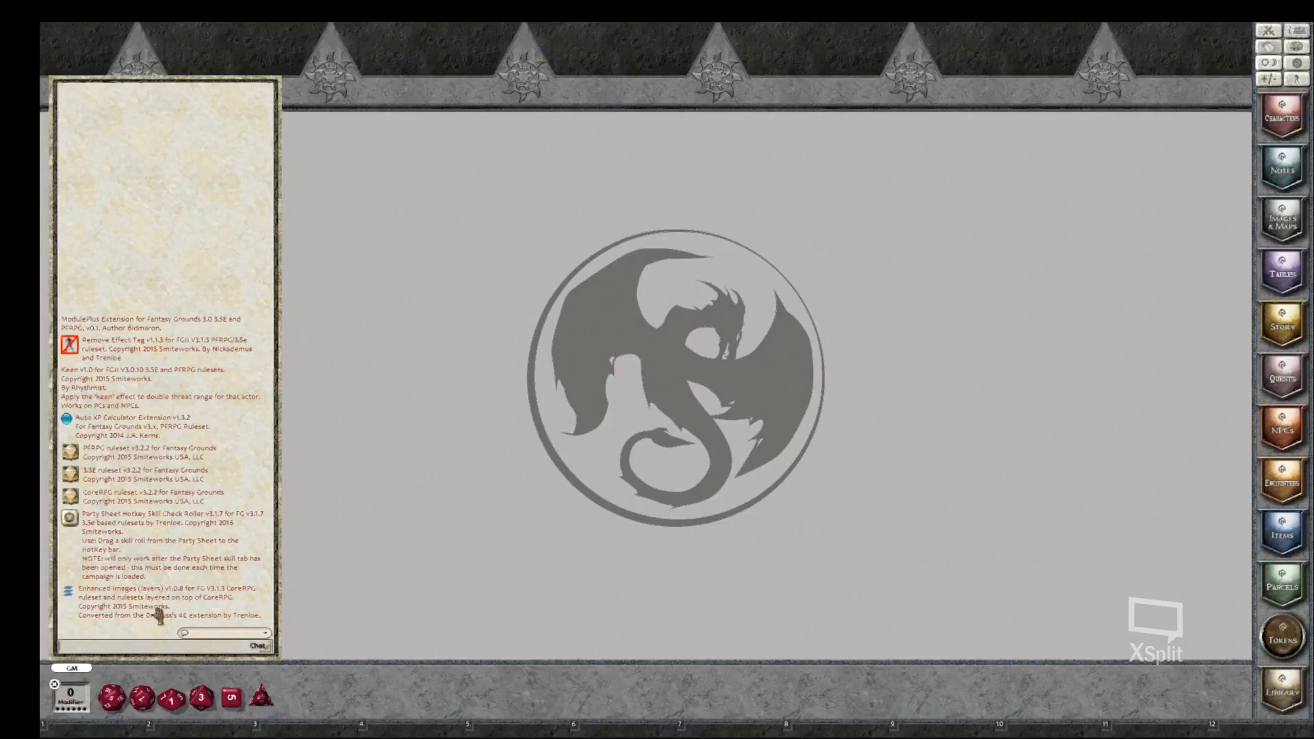
text(/scaleui 200)
key(Return)
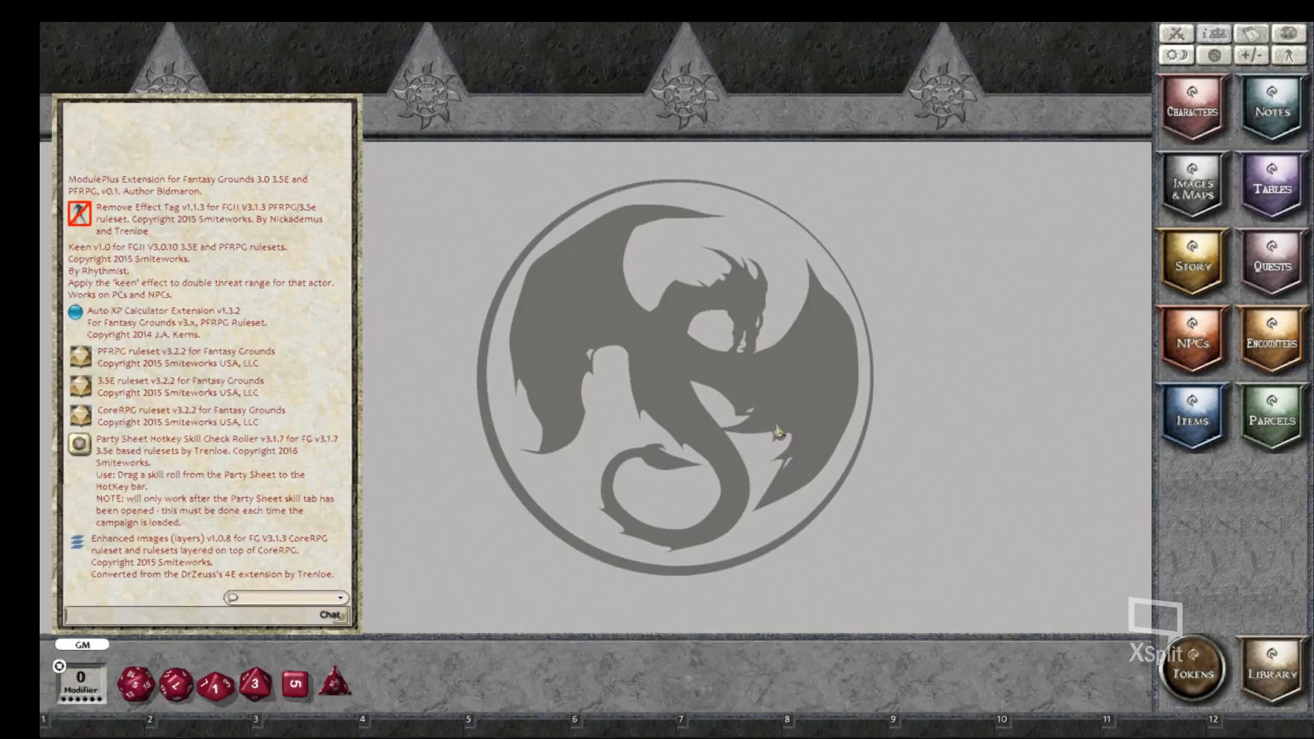
Create a new blank character in the character list, move its sheet aside and close it
click(1198, 117)
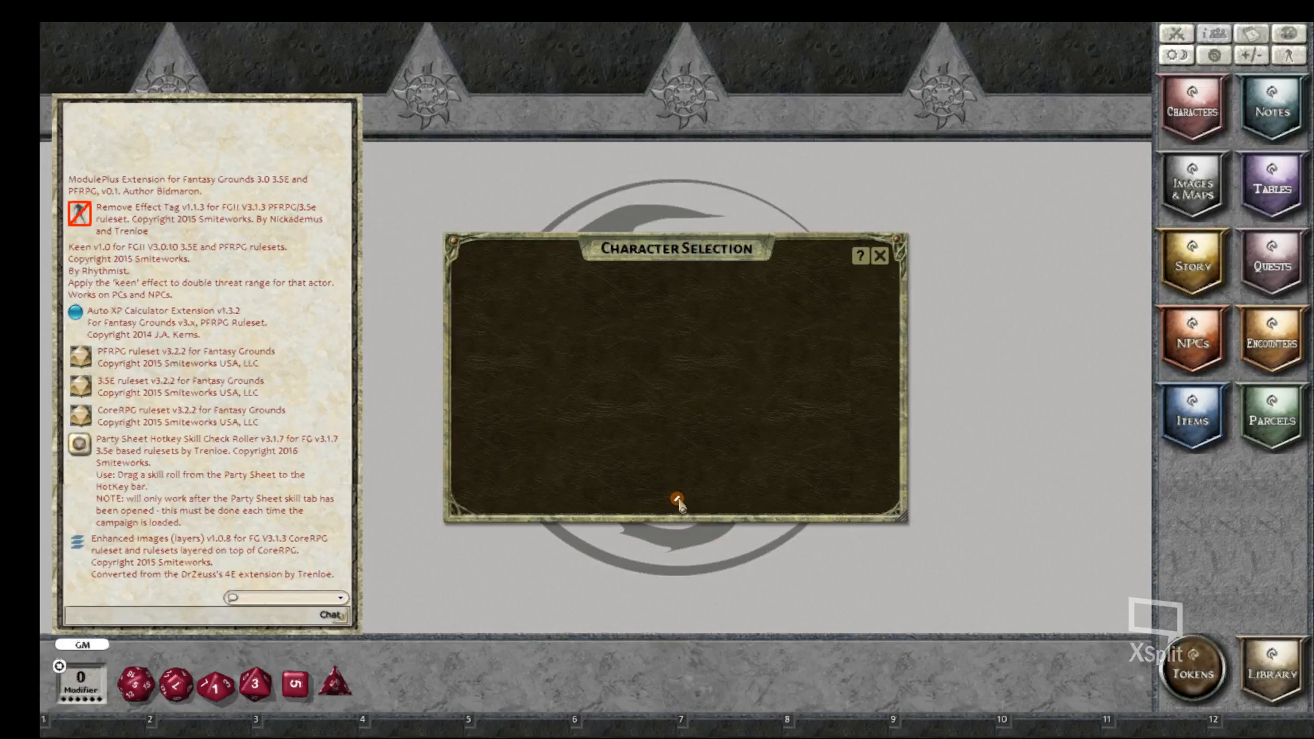
mouse_move(678, 503)
click(654, 501)
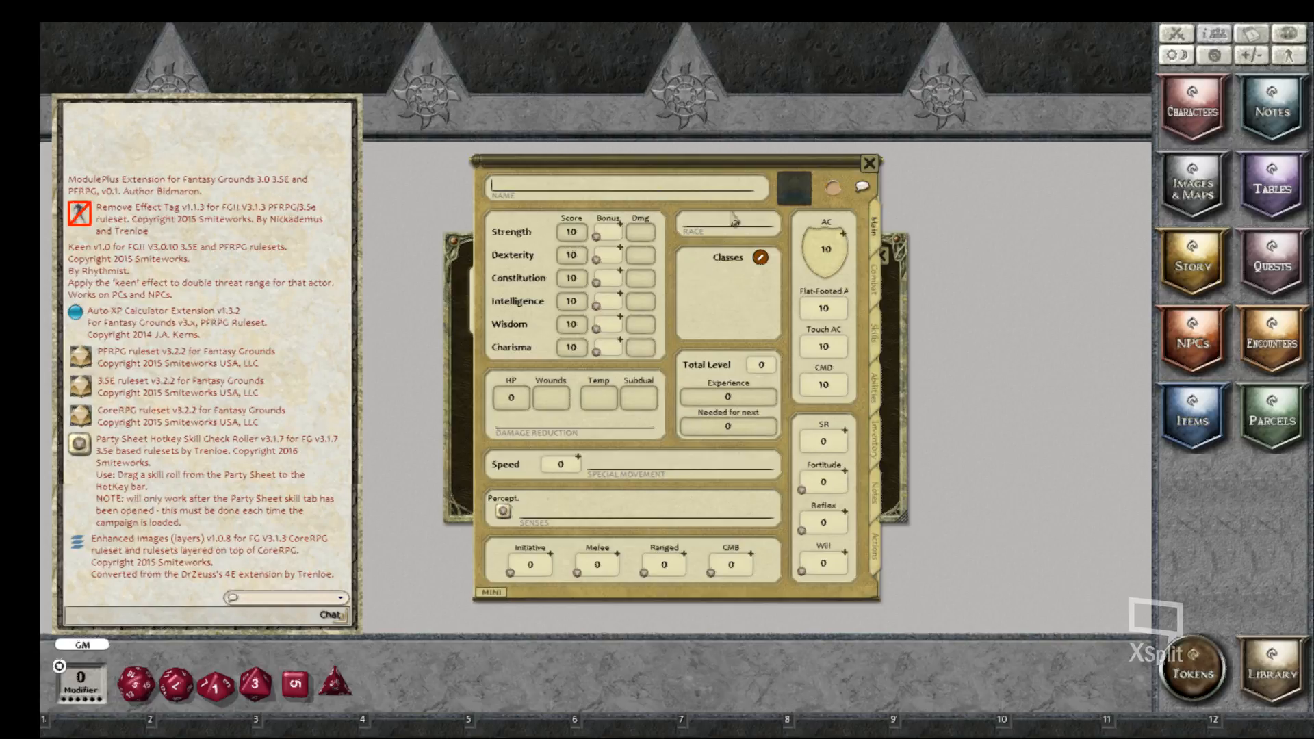
drag(691, 168, 327, 128)
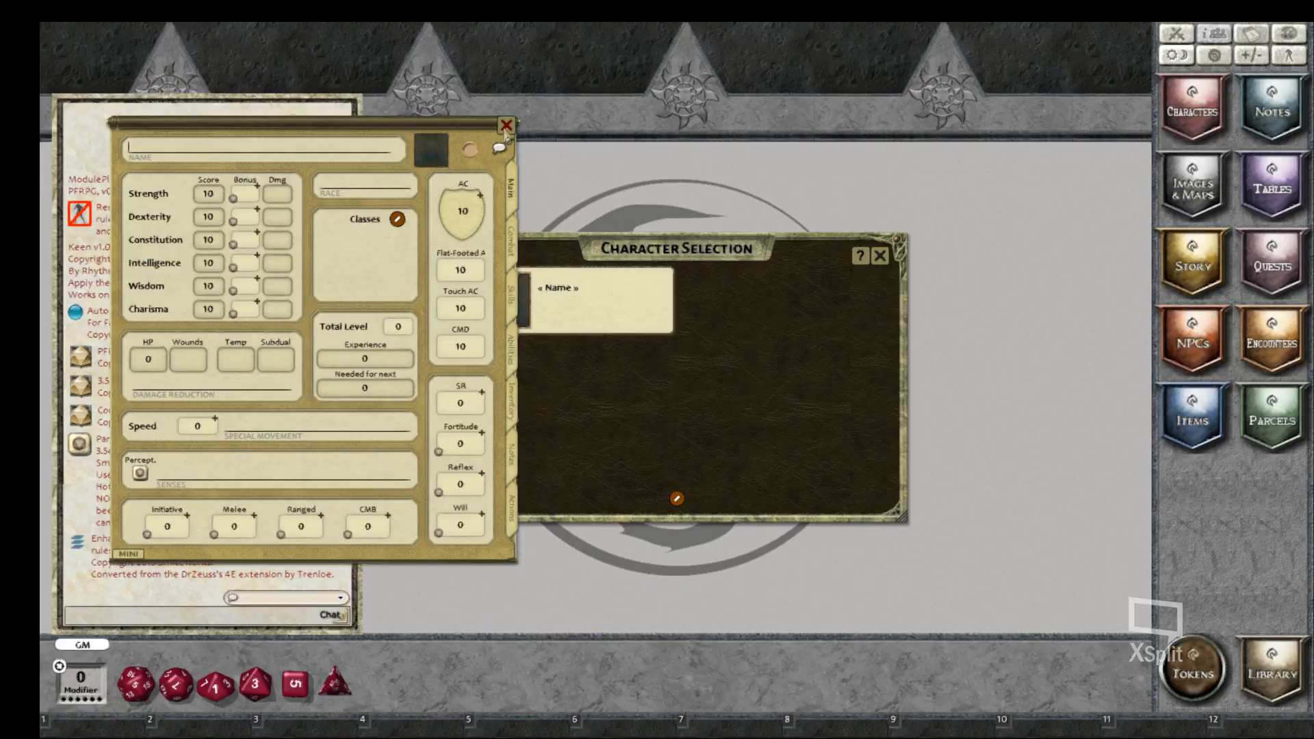
click(507, 126)
Show the editing options of the character list and view the character import file dialog without importing anything
click(677, 499)
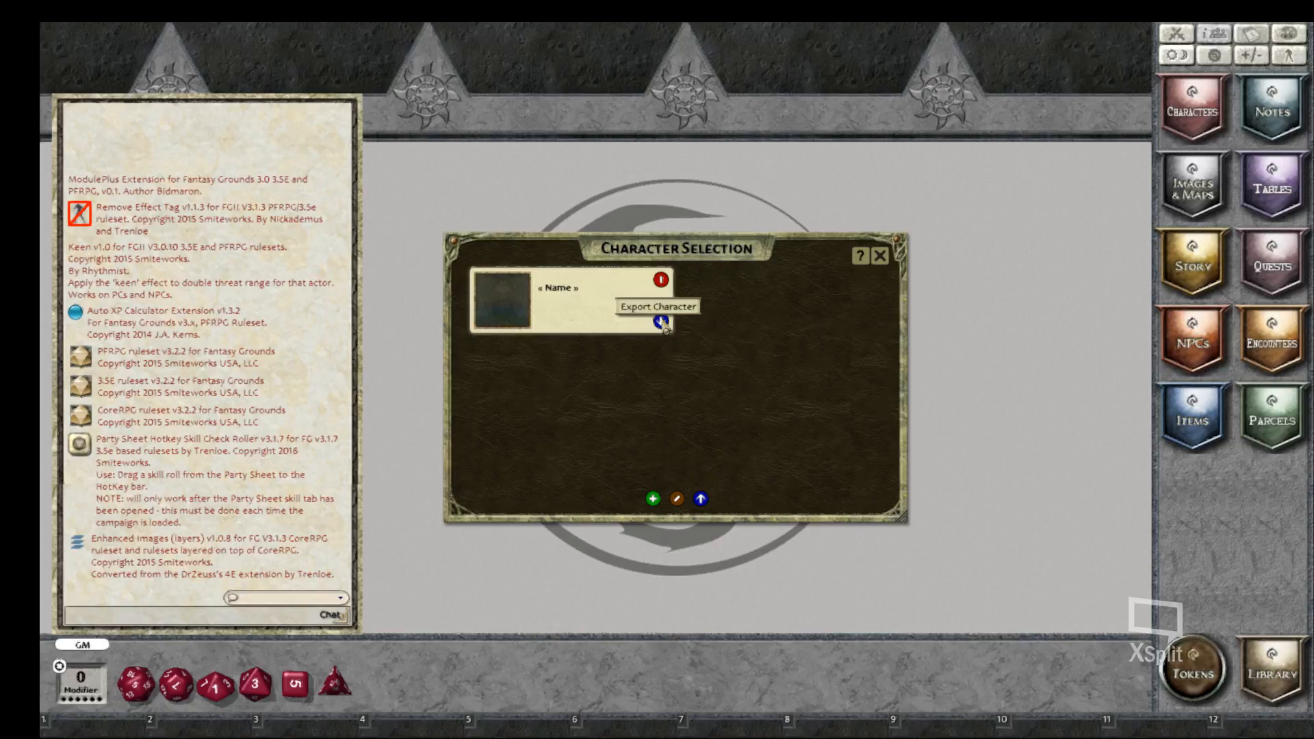
click(701, 500)
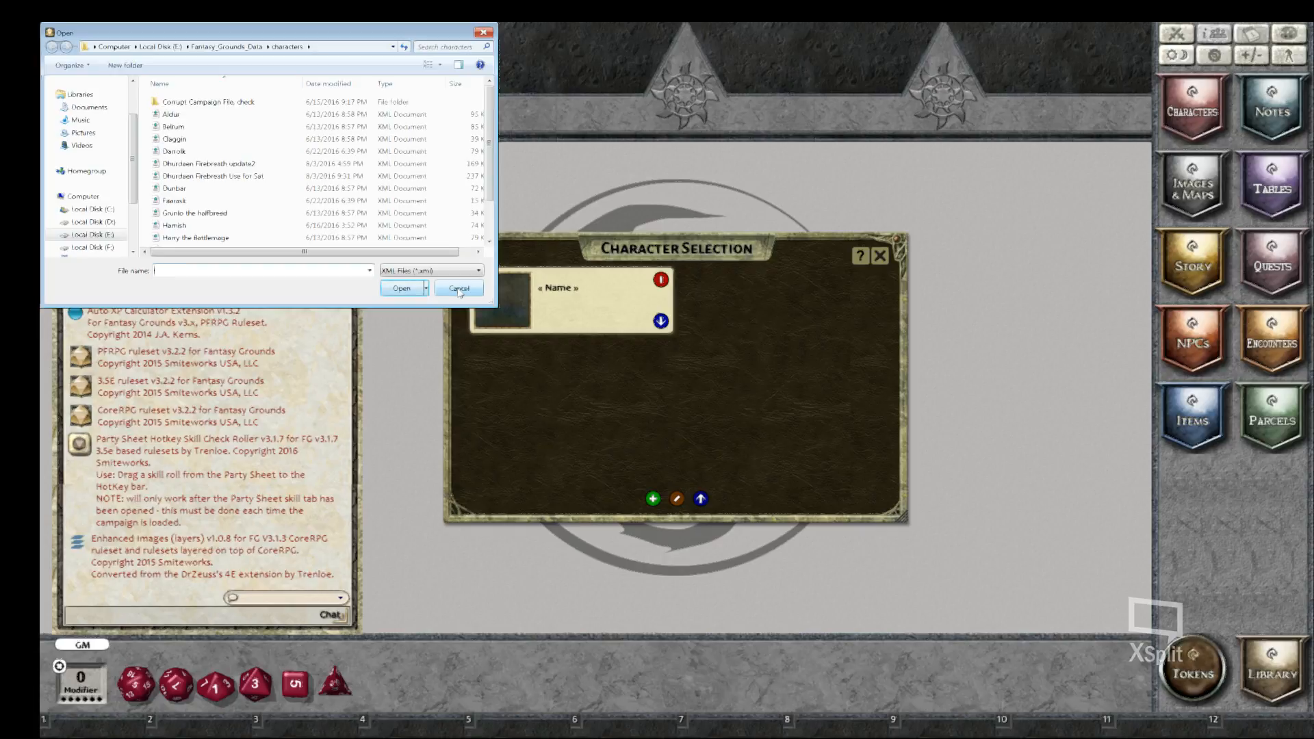
click(459, 289)
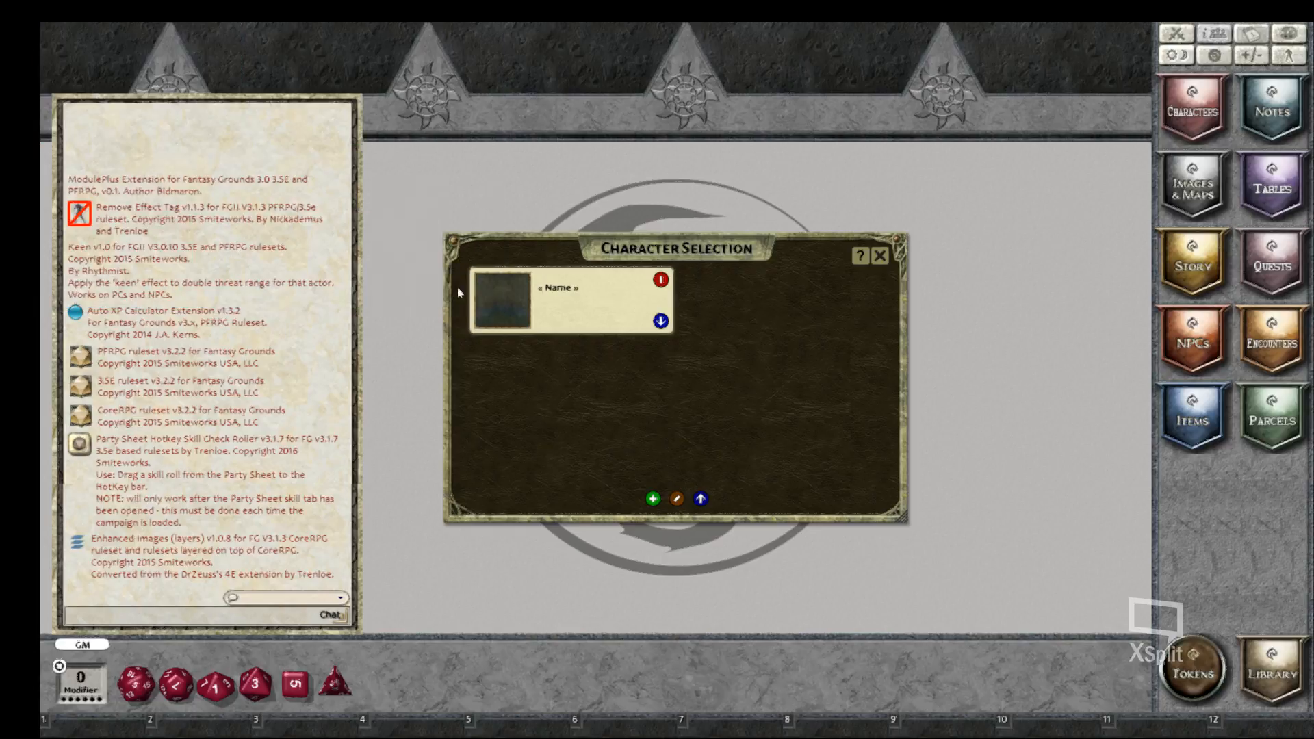
Reopen the blank character's sheet and assign it the dark-haired portrait with the blue background
double_click(595, 303)
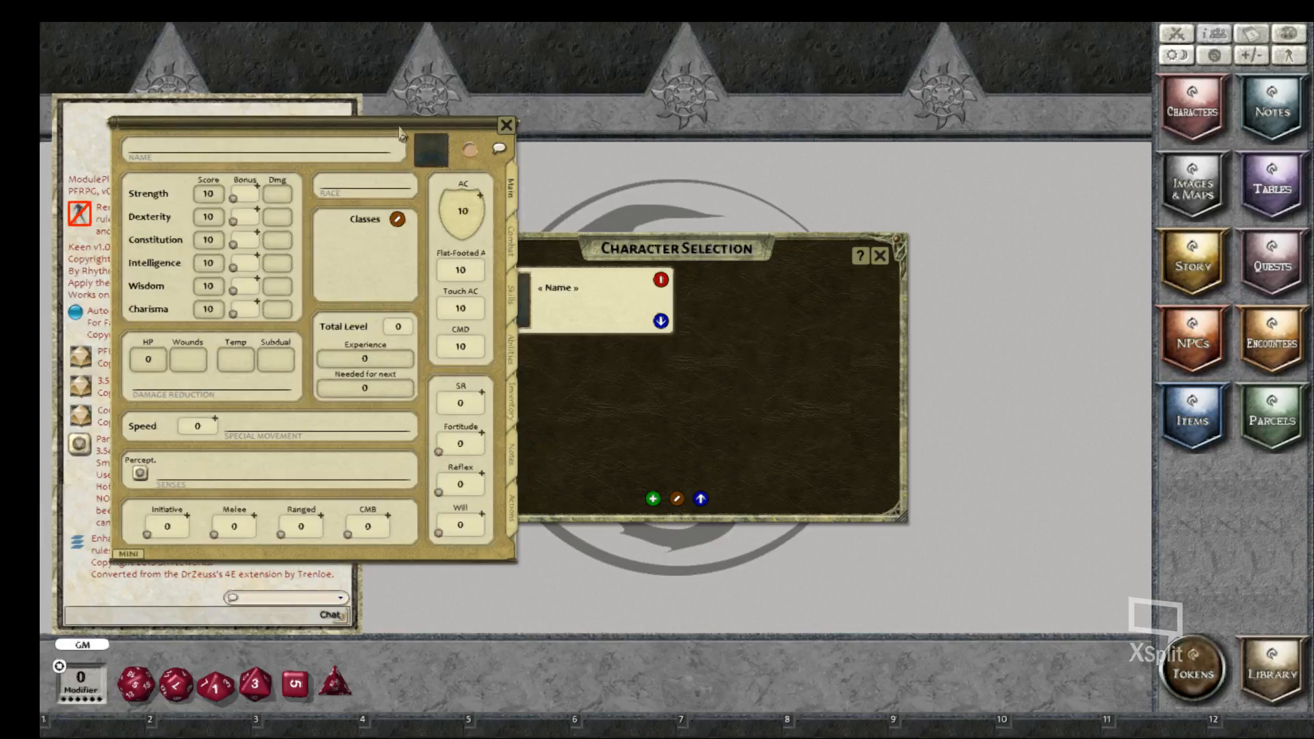
drag(400, 130, 748, 179)
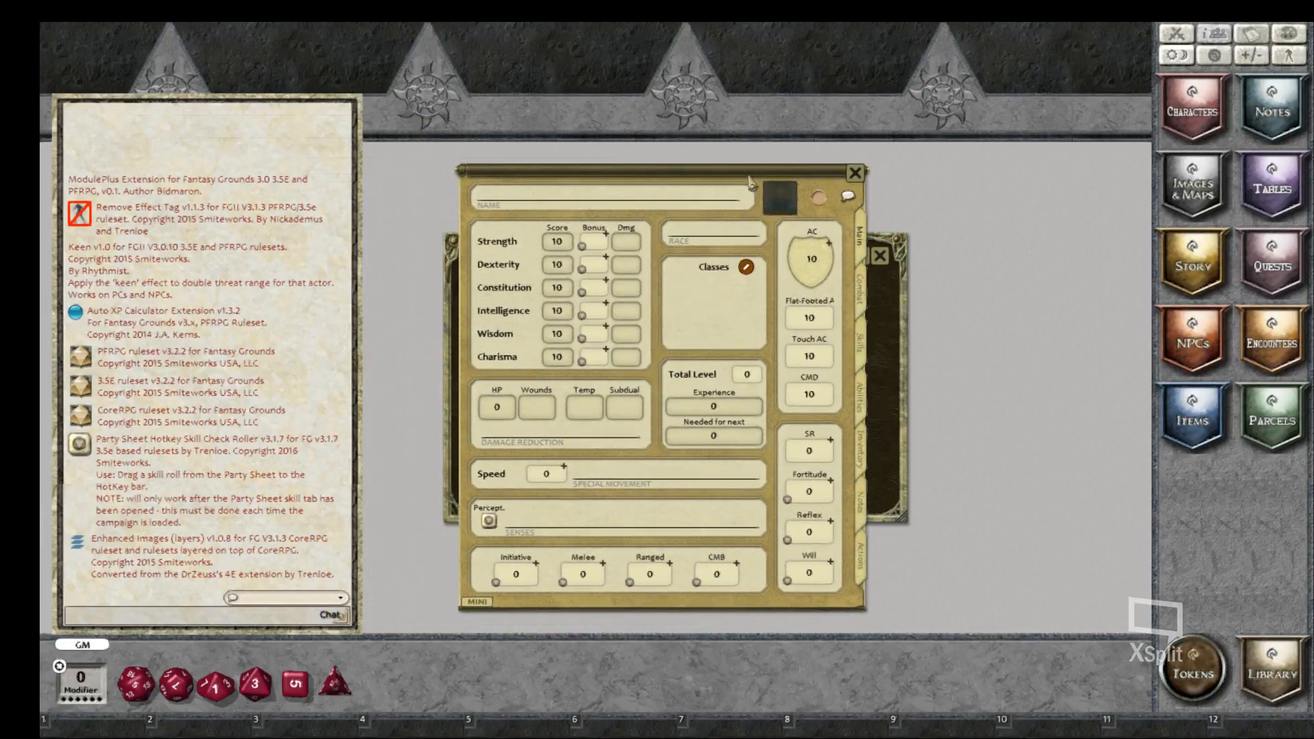
click(782, 204)
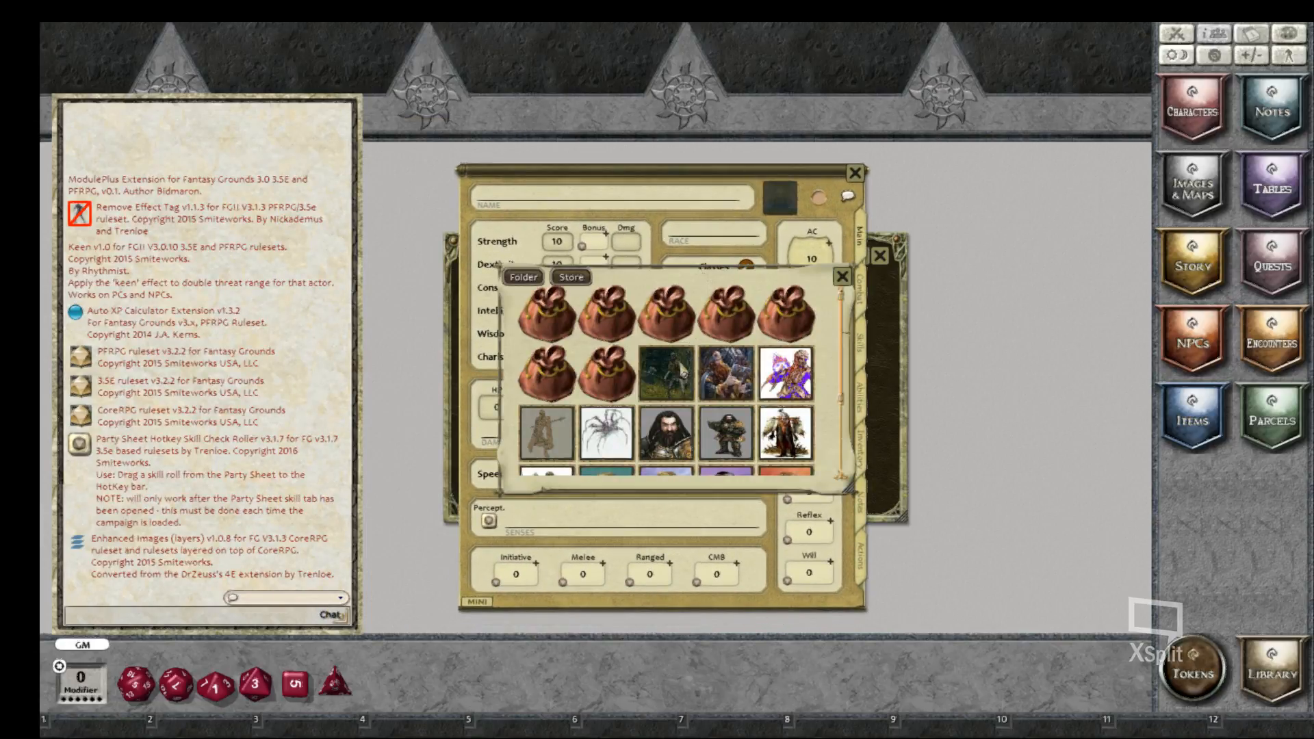
scroll(681, 387, down, 2)
scroll(680, 388, down, 1)
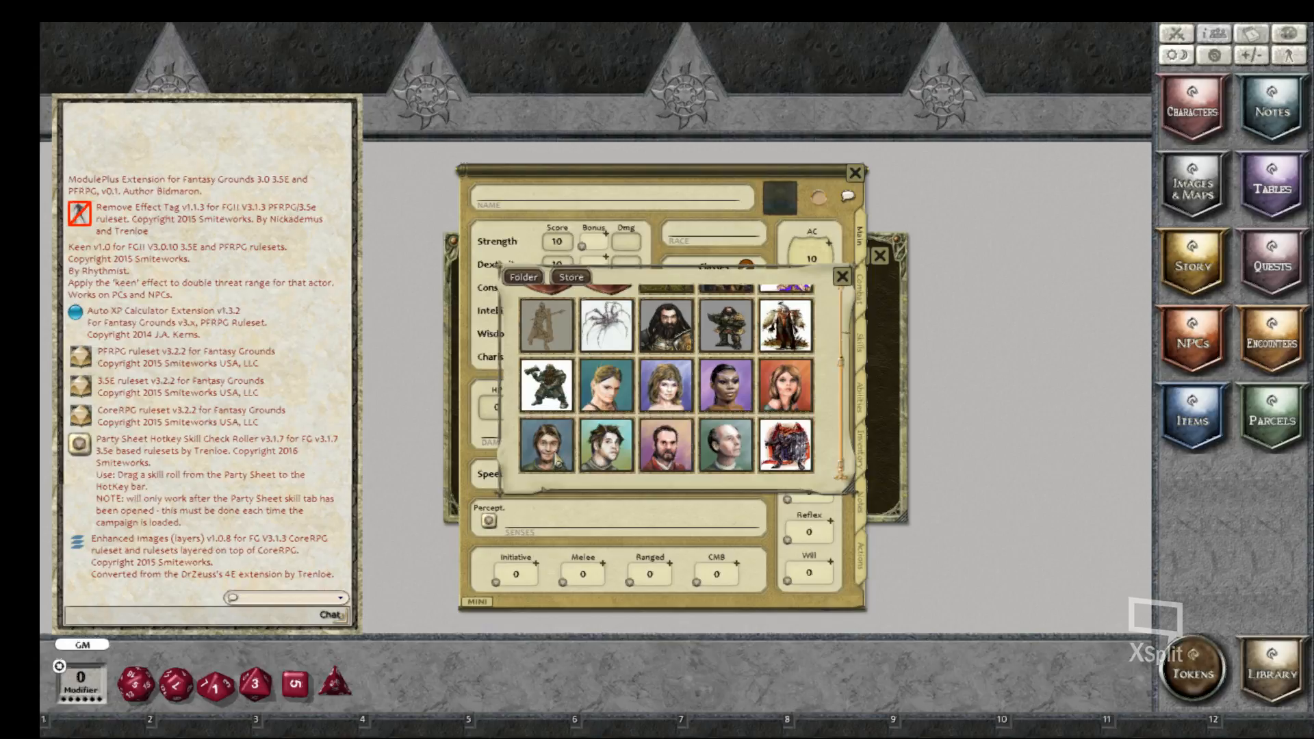
click(558, 461)
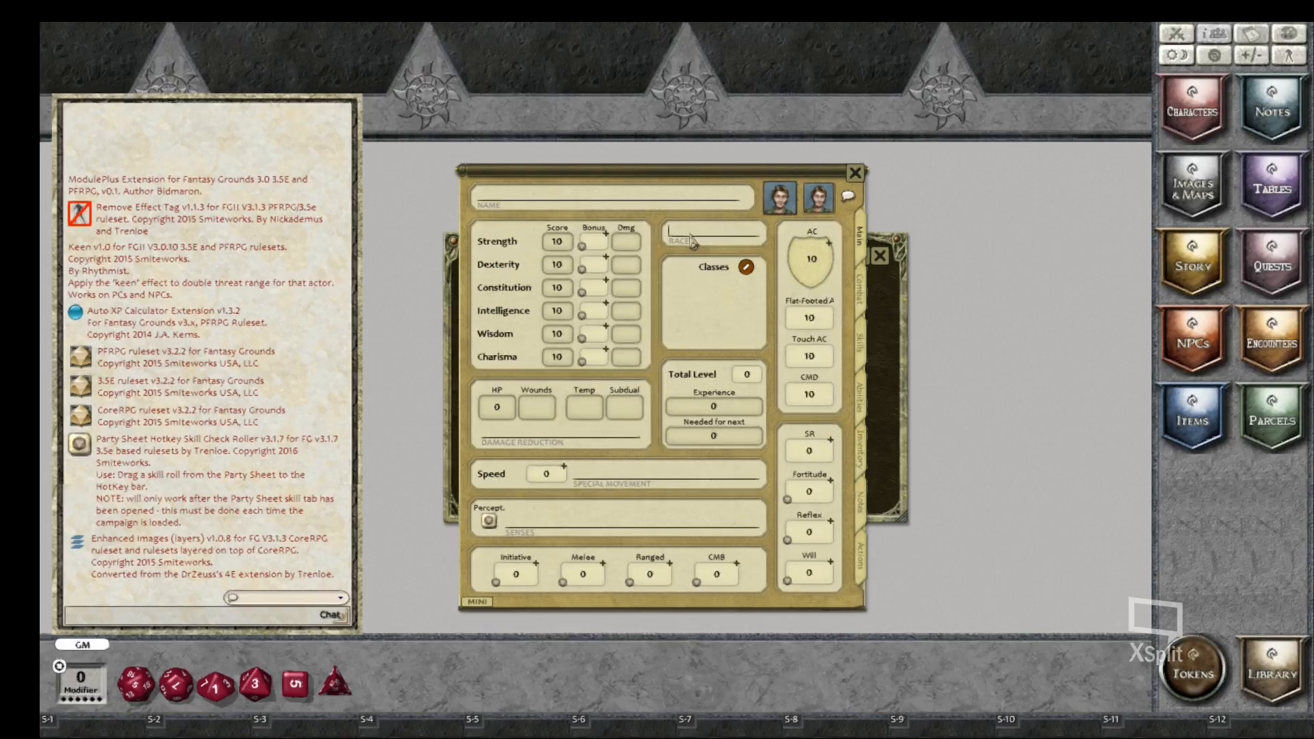
Enter Gnome as the character's race and infantry as its name
text(Gnome)
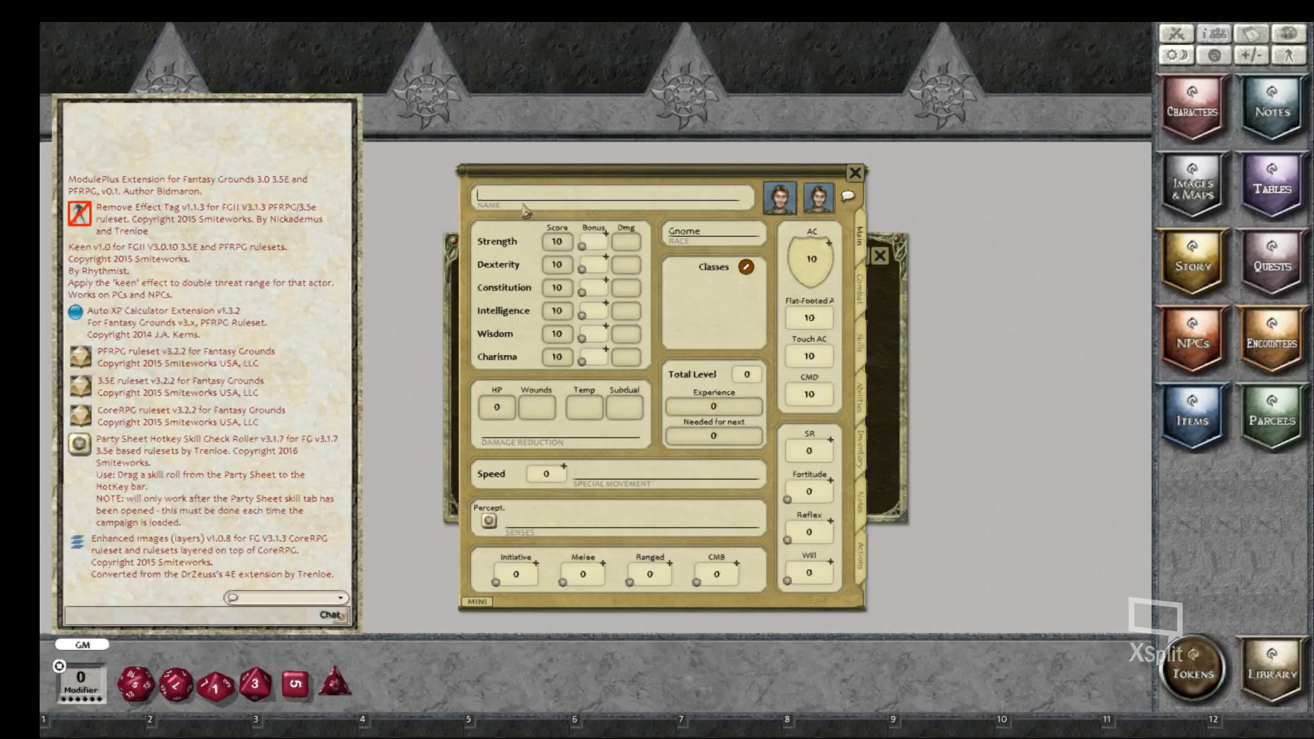
text(Infantr)
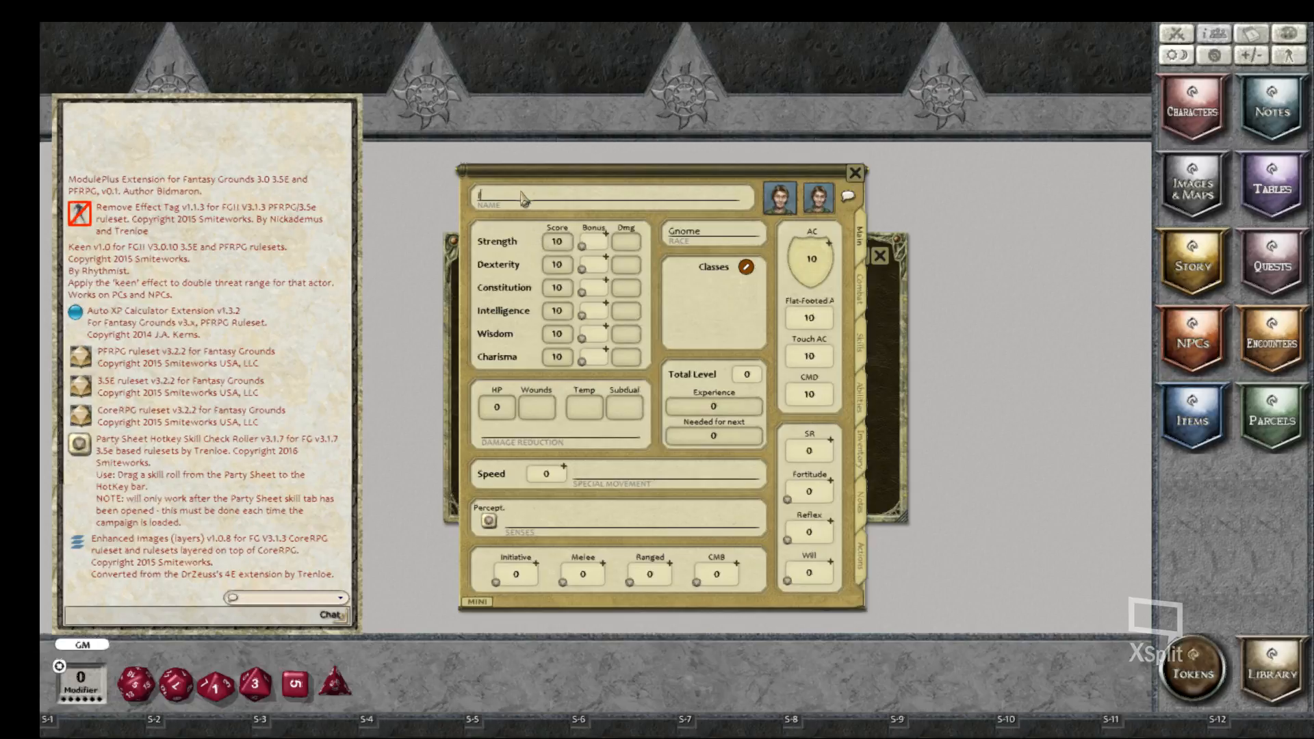
text(y)
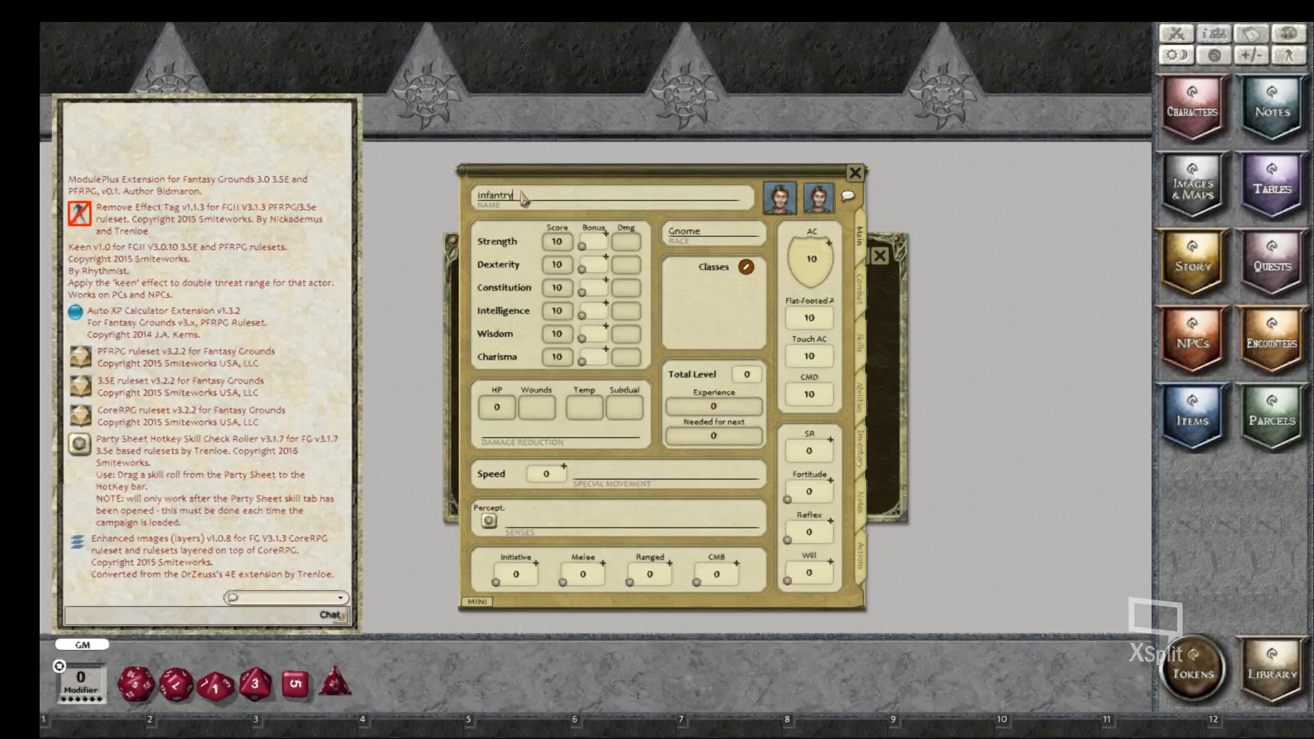
Set the ability scores to Strength 13, Dexterity 14, Constitution 14 and Wisdom 13
click(565, 244)
text(13)
click(560, 267)
text(14)
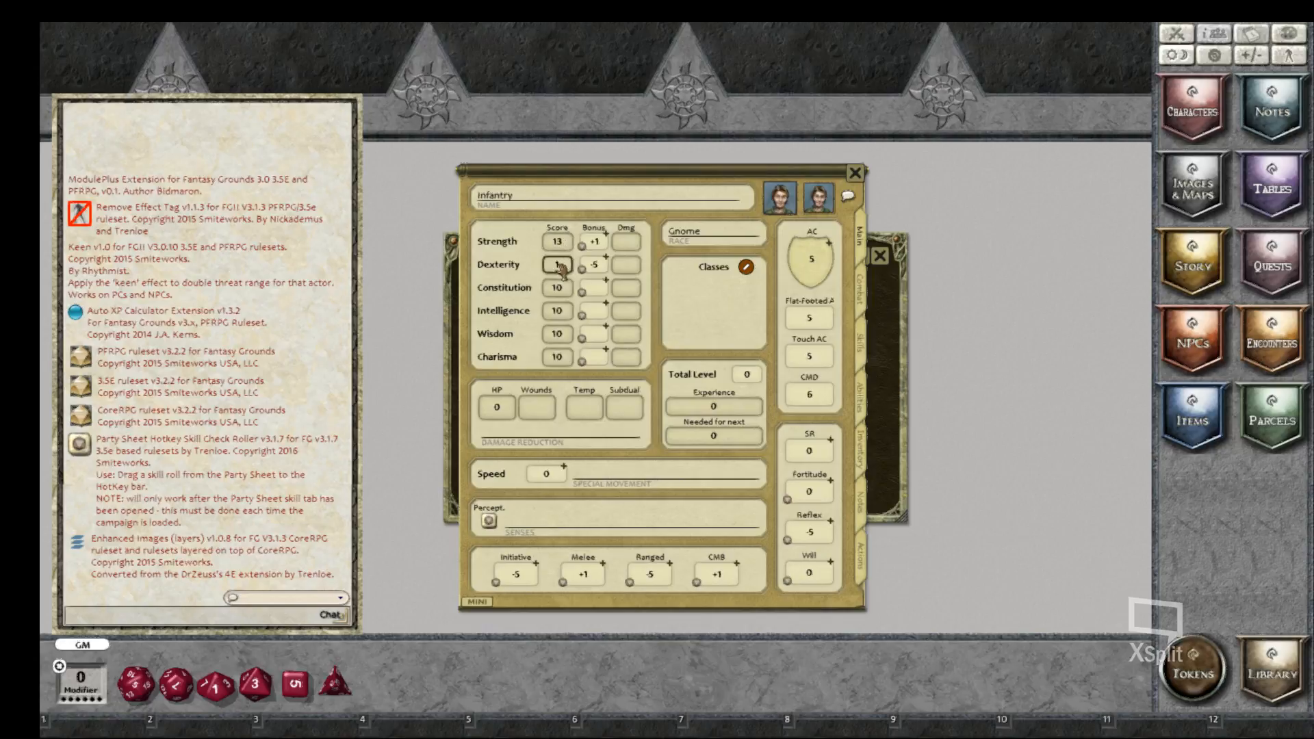
click(560, 289)
text(14)
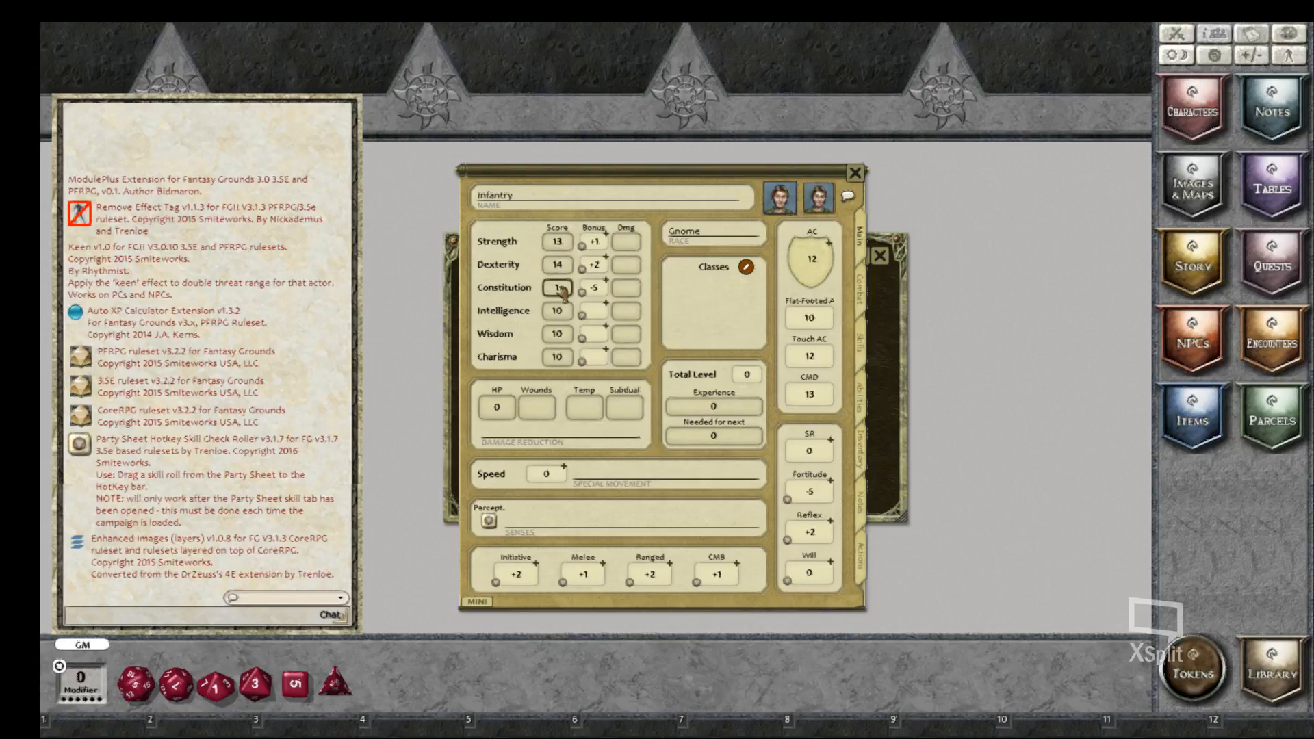
click(560, 335)
text(13)
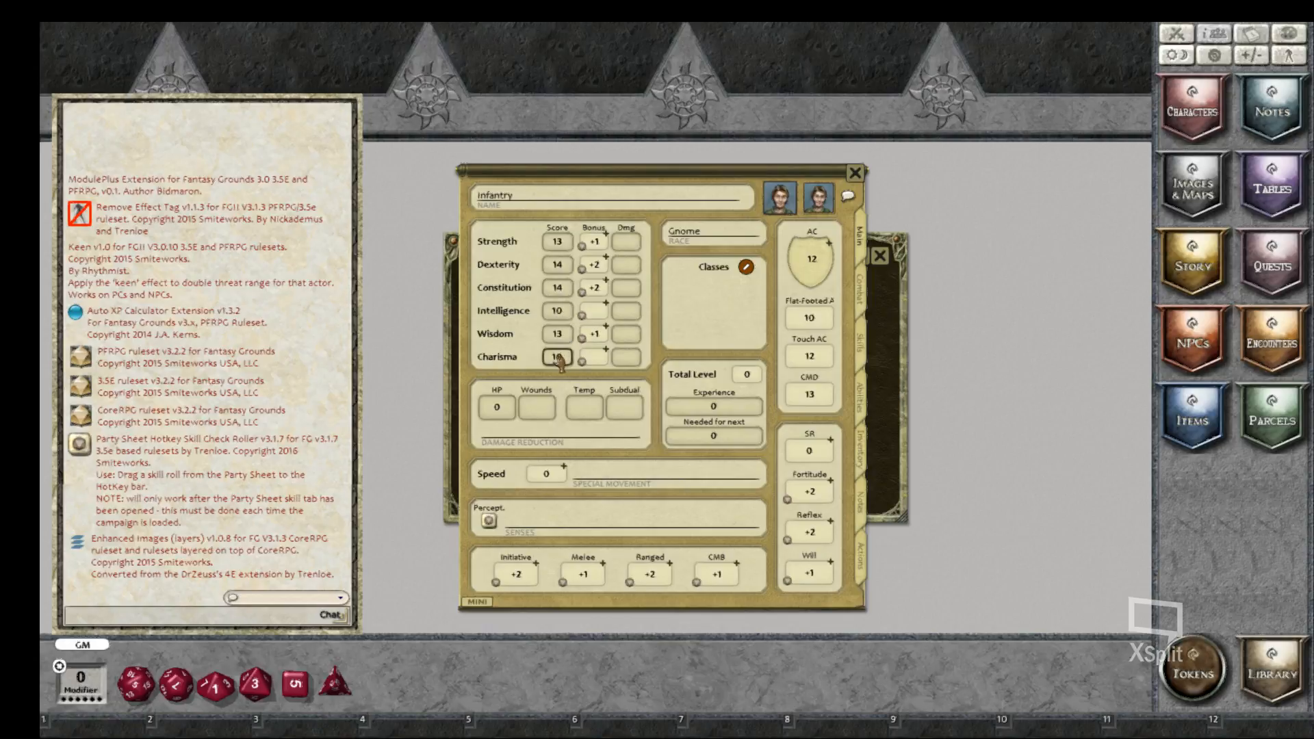
Add the class Fighter/Rogue to the character with level 7
click(749, 272)
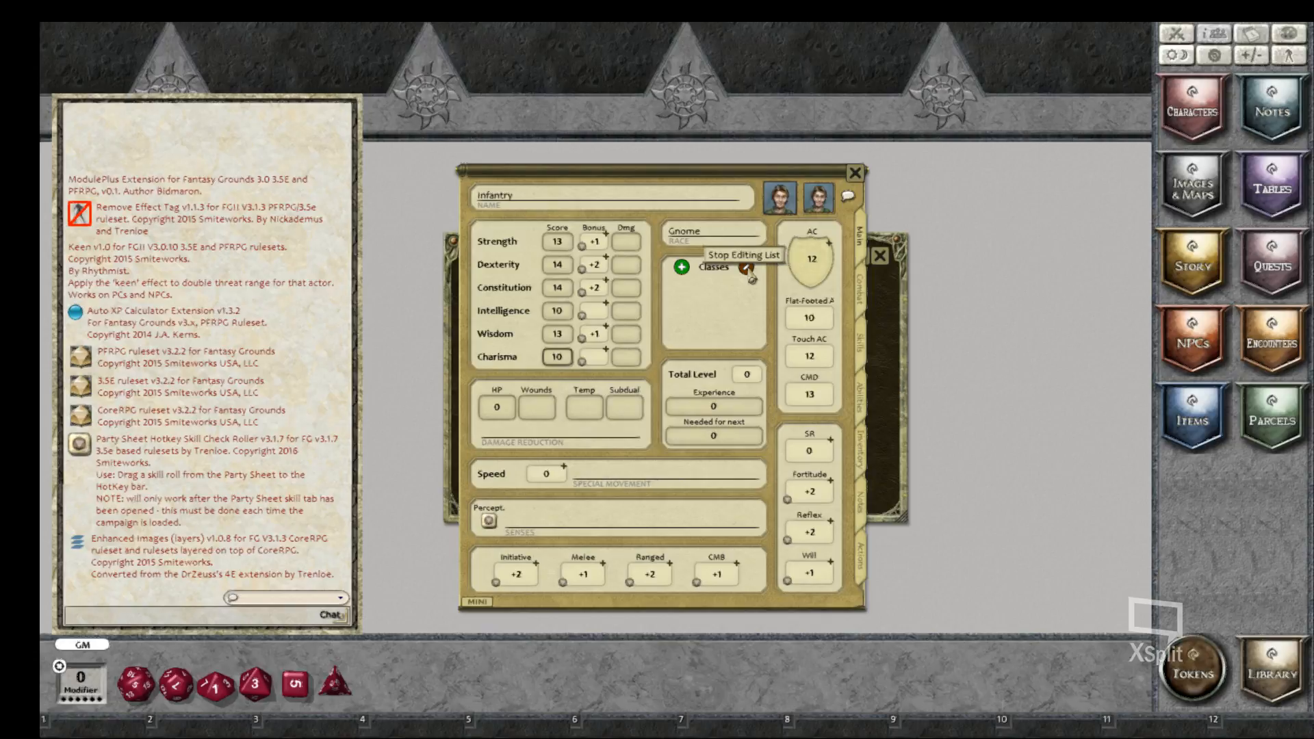
click(682, 268)
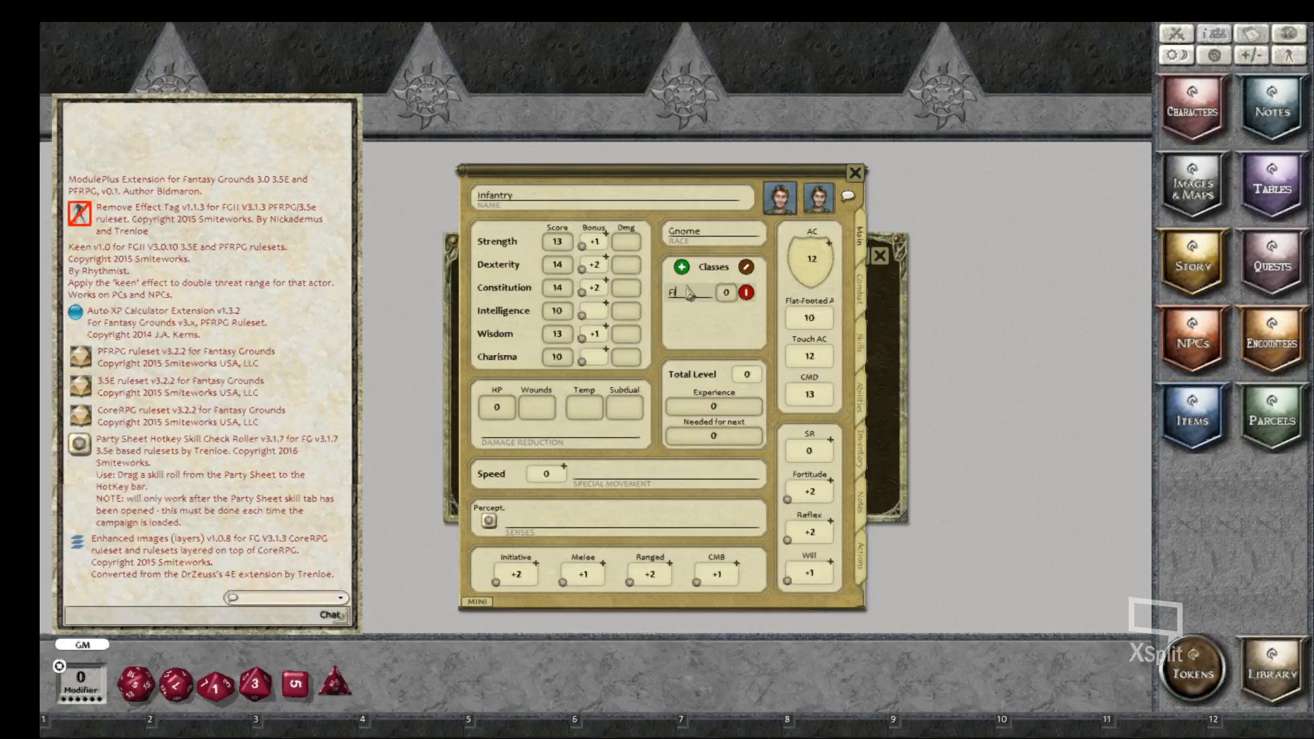
text(Fighter Rogu)
text(e)
click(729, 294)
text(7)
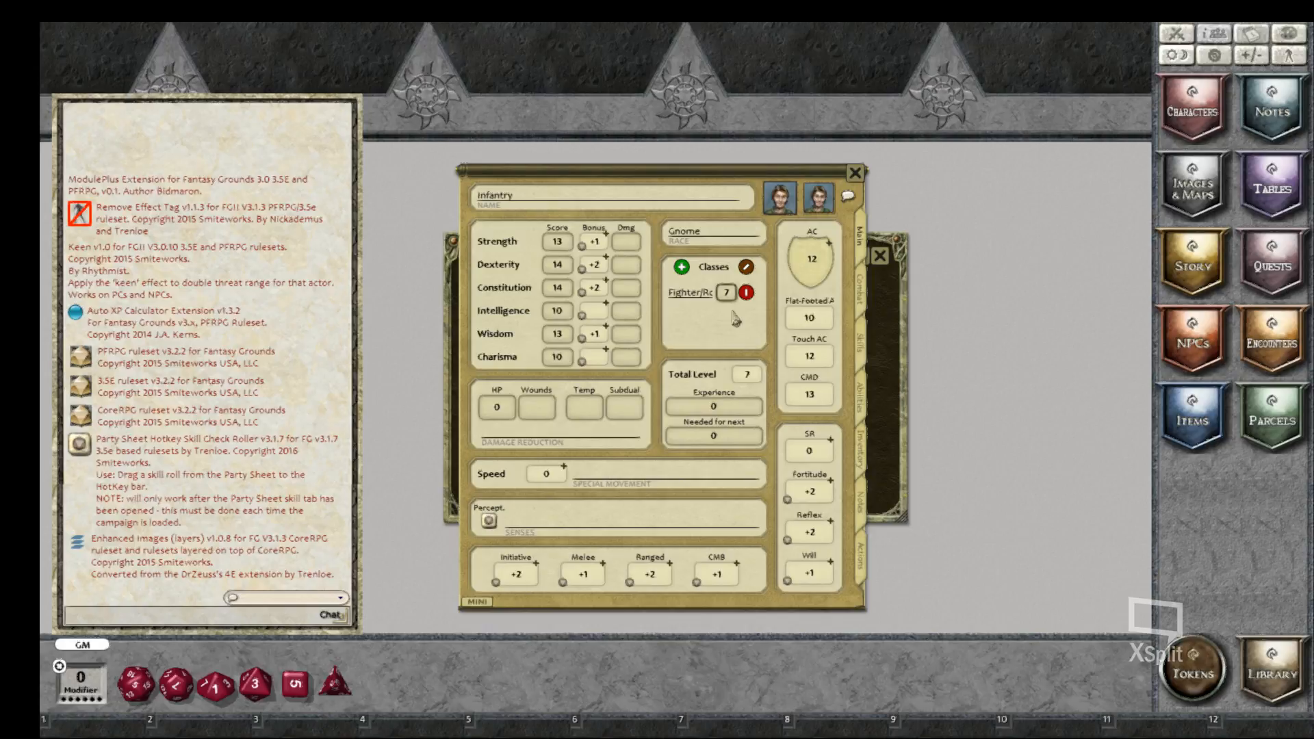
Add a second, empty class entry and delete it again
click(682, 268)
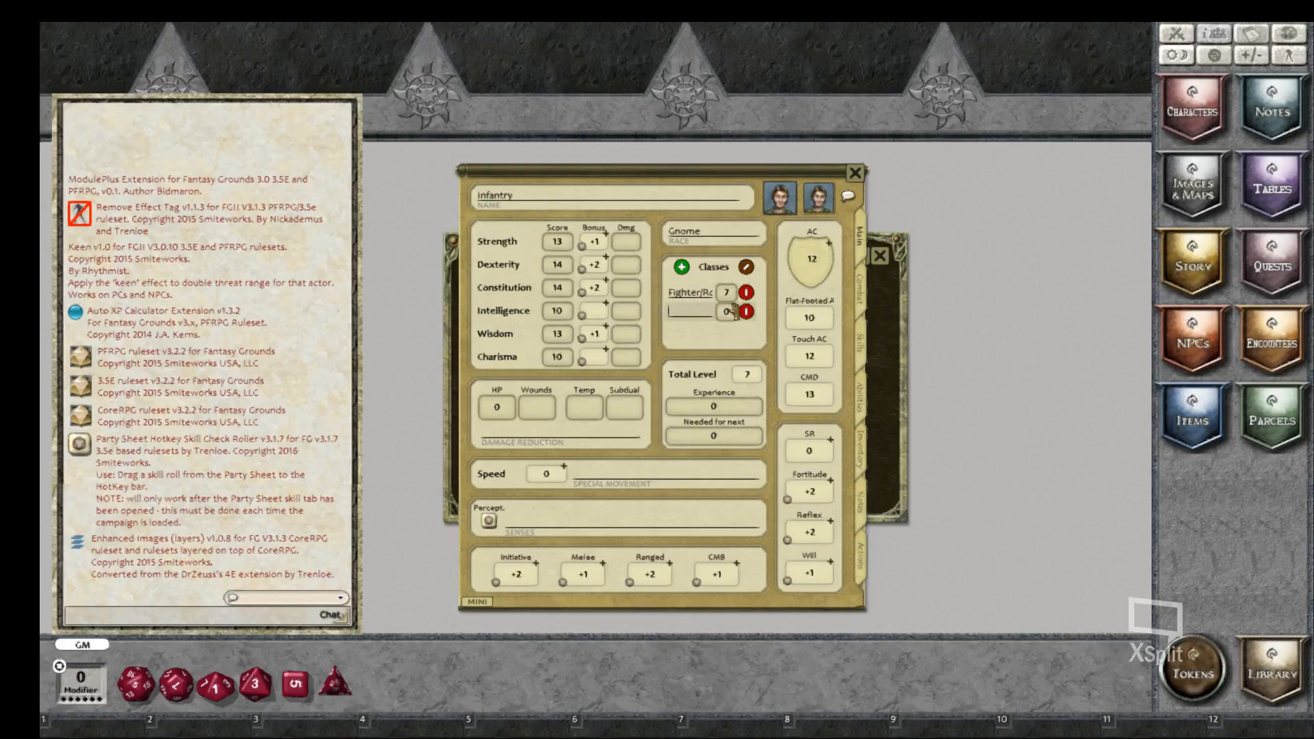
click(693, 293)
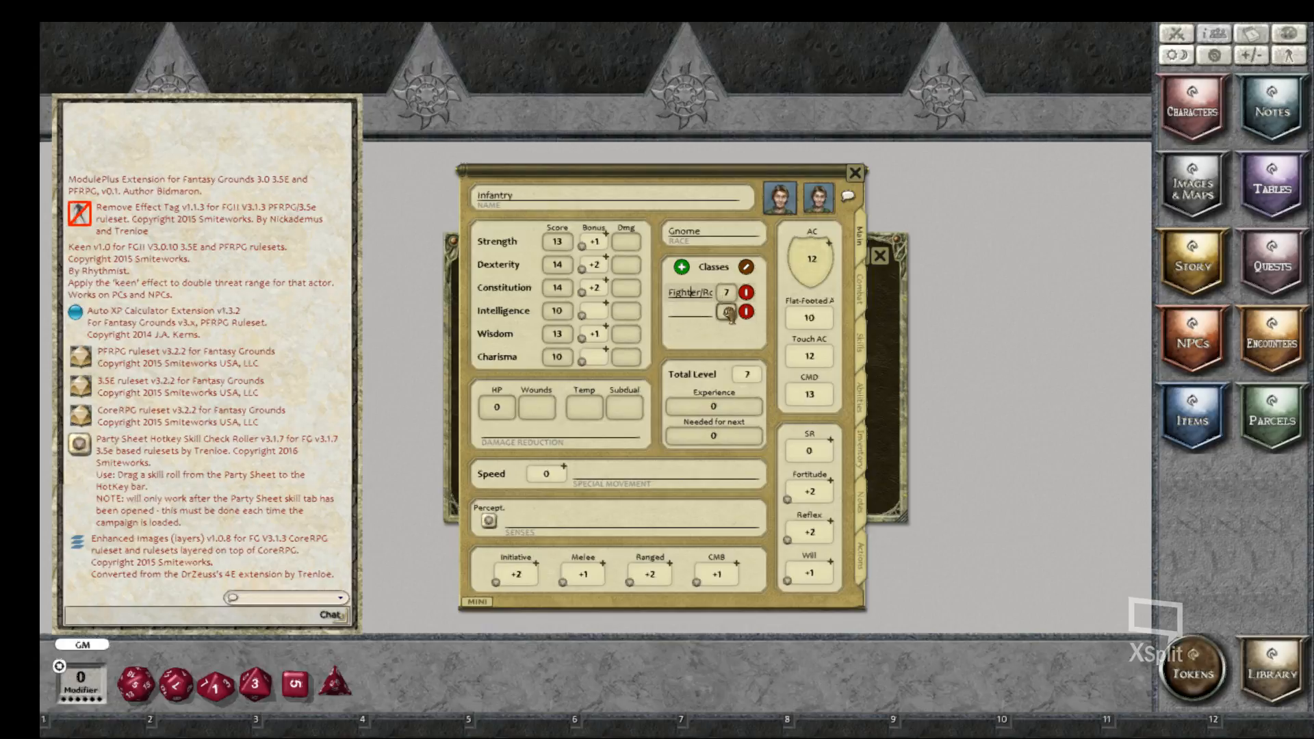
click(746, 312)
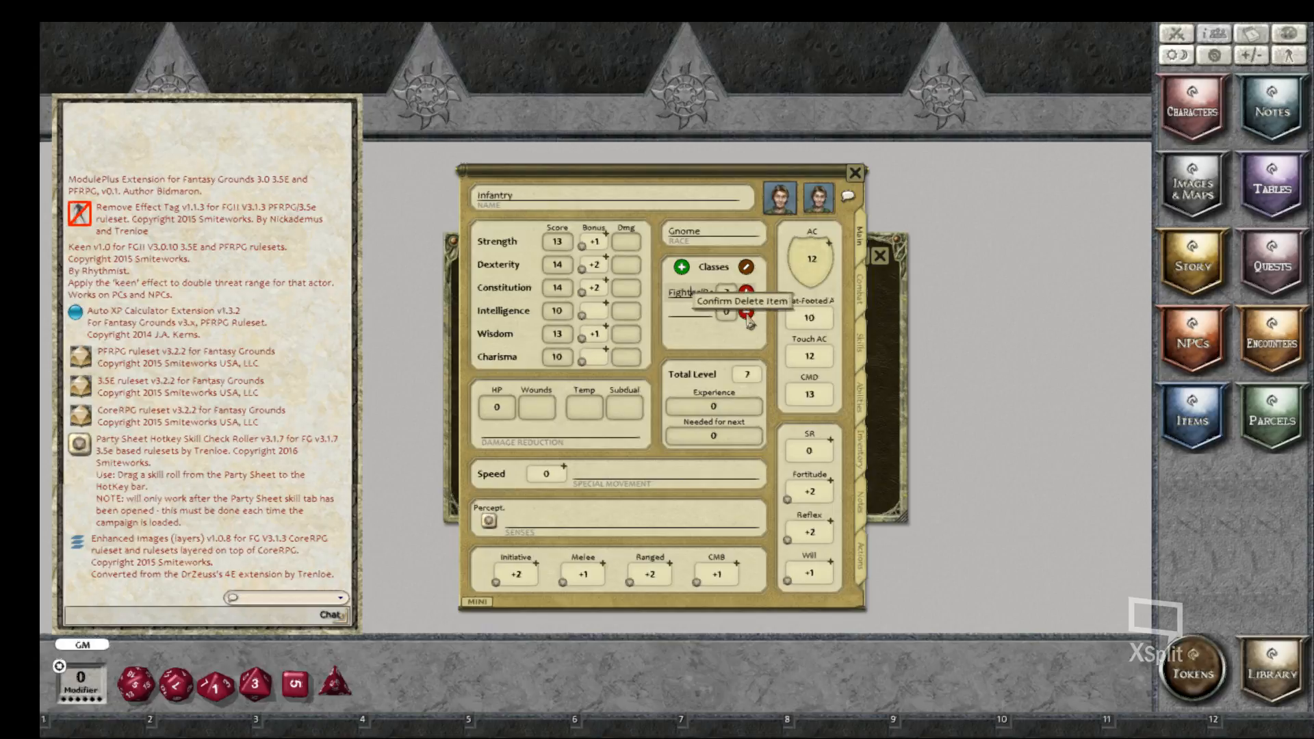
click(746, 312)
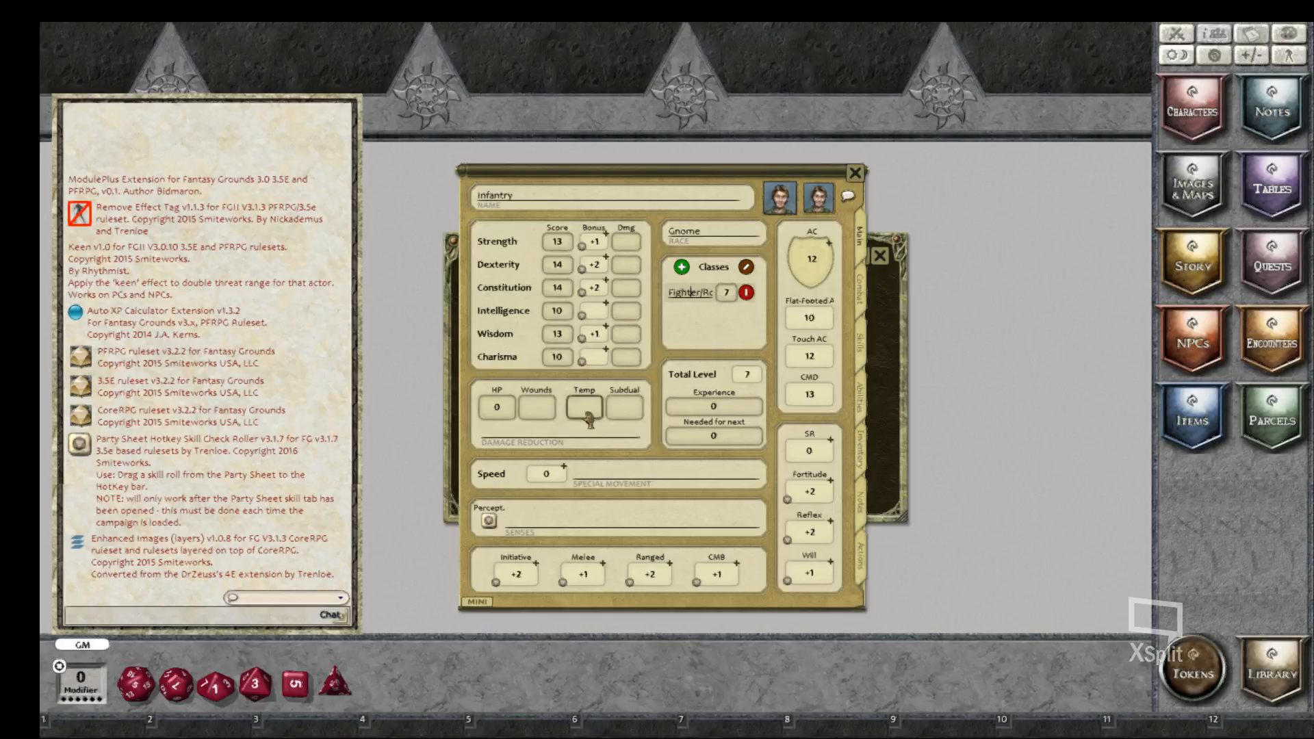
Set the Fortitude save's class bonus to 2 in the combat details
click(861, 294)
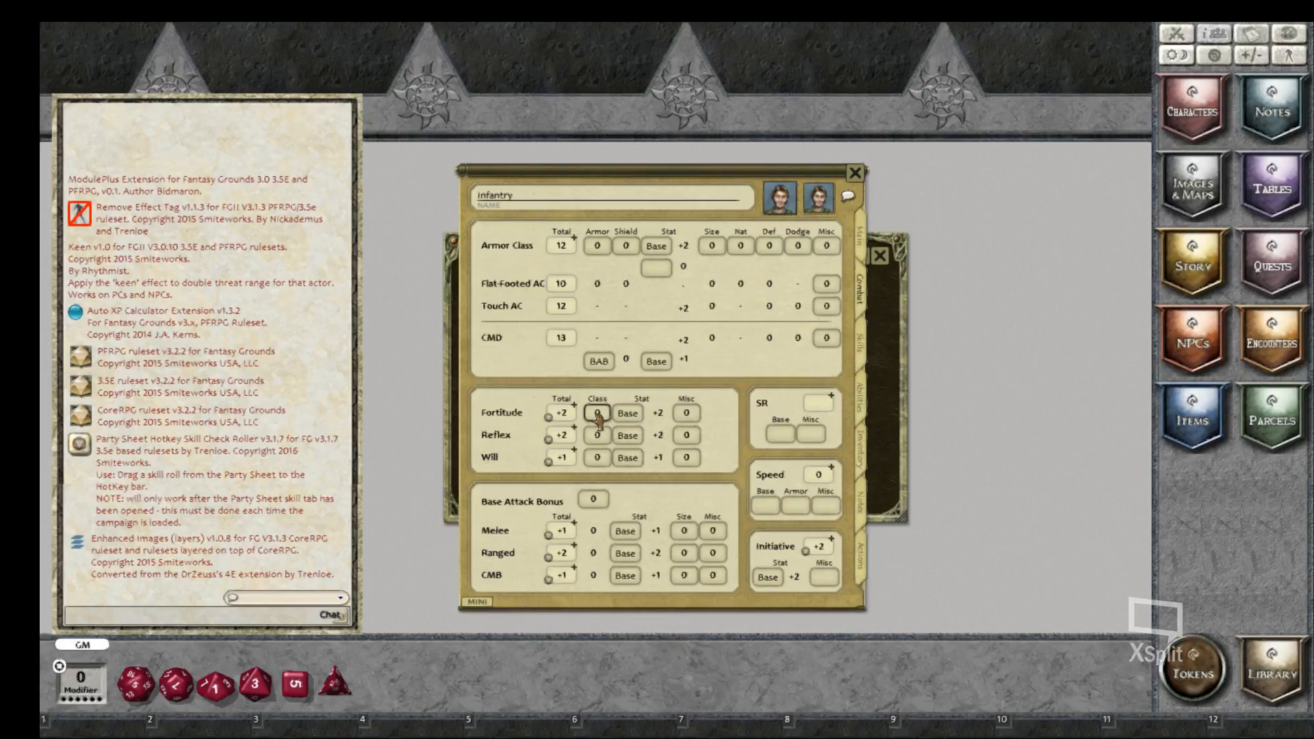
text(10)
text(0)
text(2)
Assign the saving throw stats: Con for Fortitude, Dex for Reflex and Wis for Will
click(632, 419)
click(631, 414)
click(628, 436)
click(628, 436)
click(633, 459)
click(628, 458)
click(628, 458)
click(628, 458)
click(635, 460)
click(628, 438)
click(629, 438)
click(628, 438)
click(628, 438)
click(628, 438)
click(627, 438)
click(628, 438)
Use Dex as the melee attack stat and set the base attack bonus to 1
click(626, 533)
click(625, 533)
click(594, 499)
text(1)
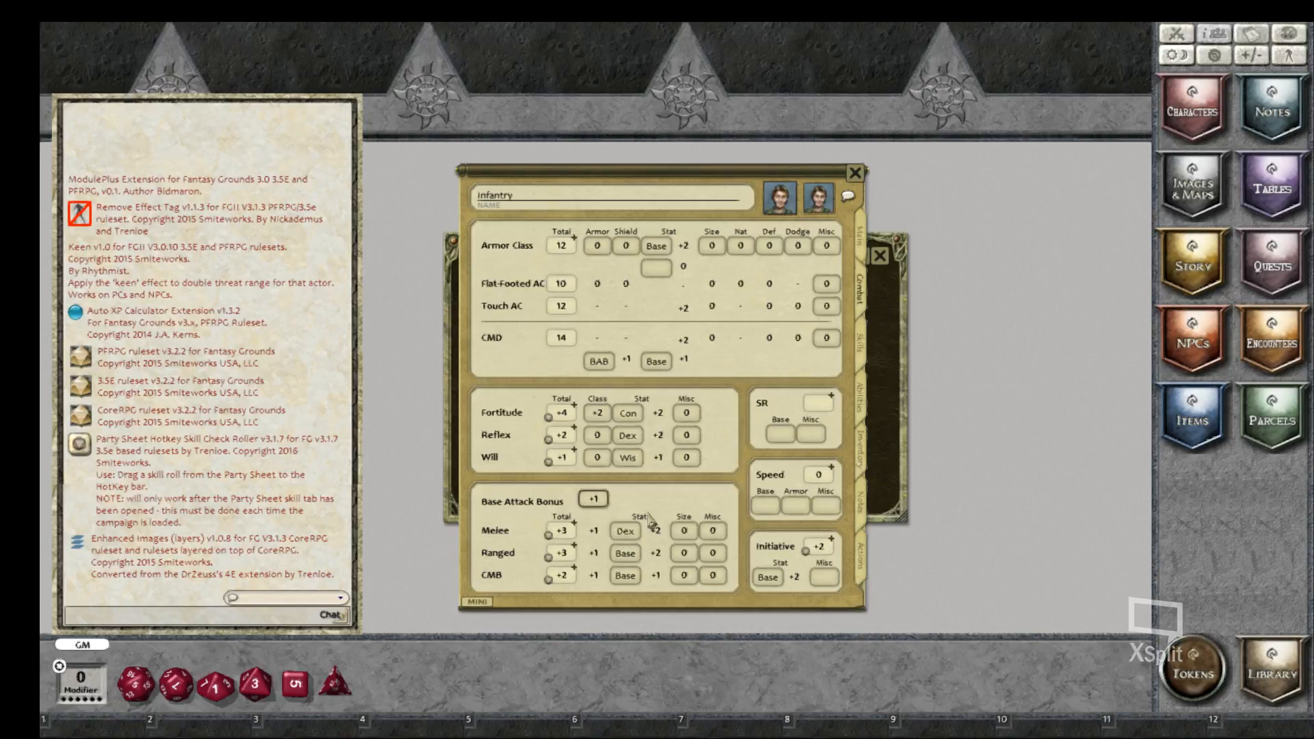
Enter the size modifiers: 1 for melee, 1 for ranged and -1 for CMB
click(686, 533)
text(1)
click(686, 554)
text(1)
click(684, 575)
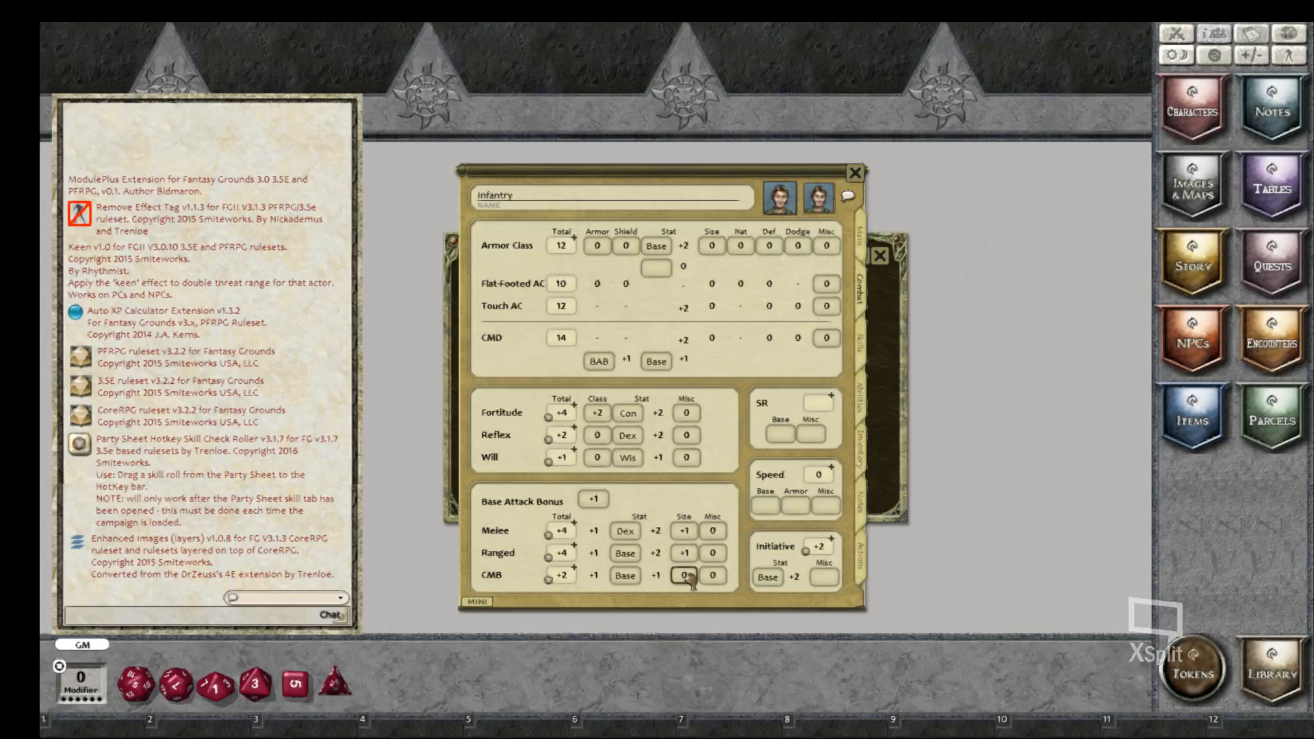
text(-1)
Set the character's base speed to 20 with an armor modifier of -5
click(765, 507)
text(20)
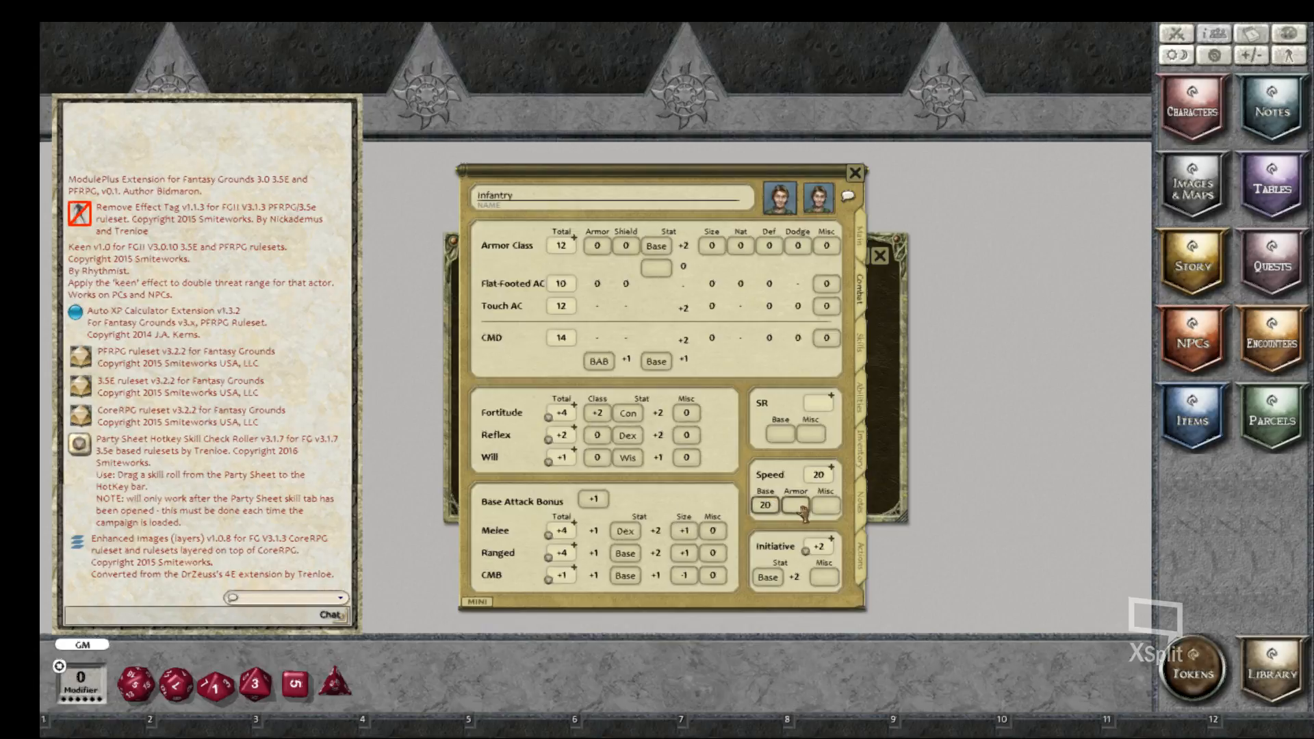
click(798, 506)
text(15)
key(BackSpace)
key(BackSpace)
click(768, 507)
click(795, 506)
text(-5)
Enter a miscellaneous initiative modifier of 4 and an armor class size modifier of 1
click(825, 578)
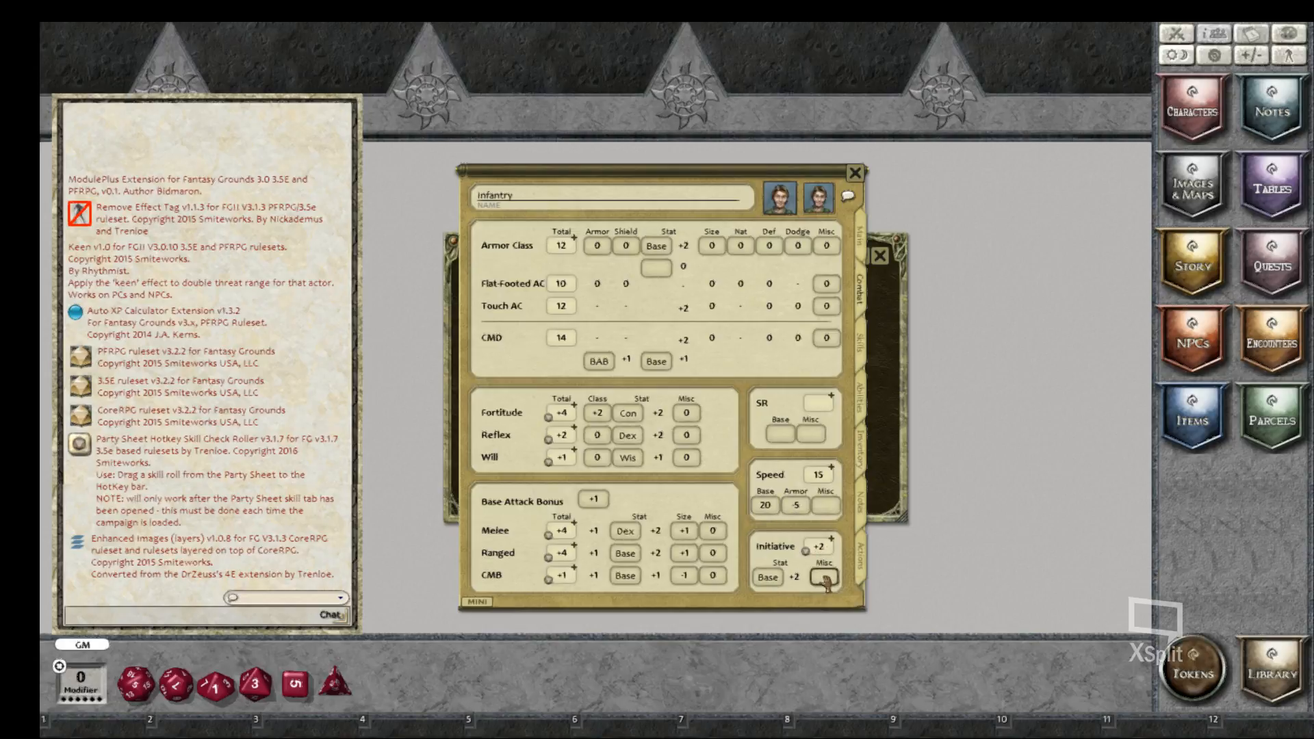
text(4)
click(712, 247)
text(1)
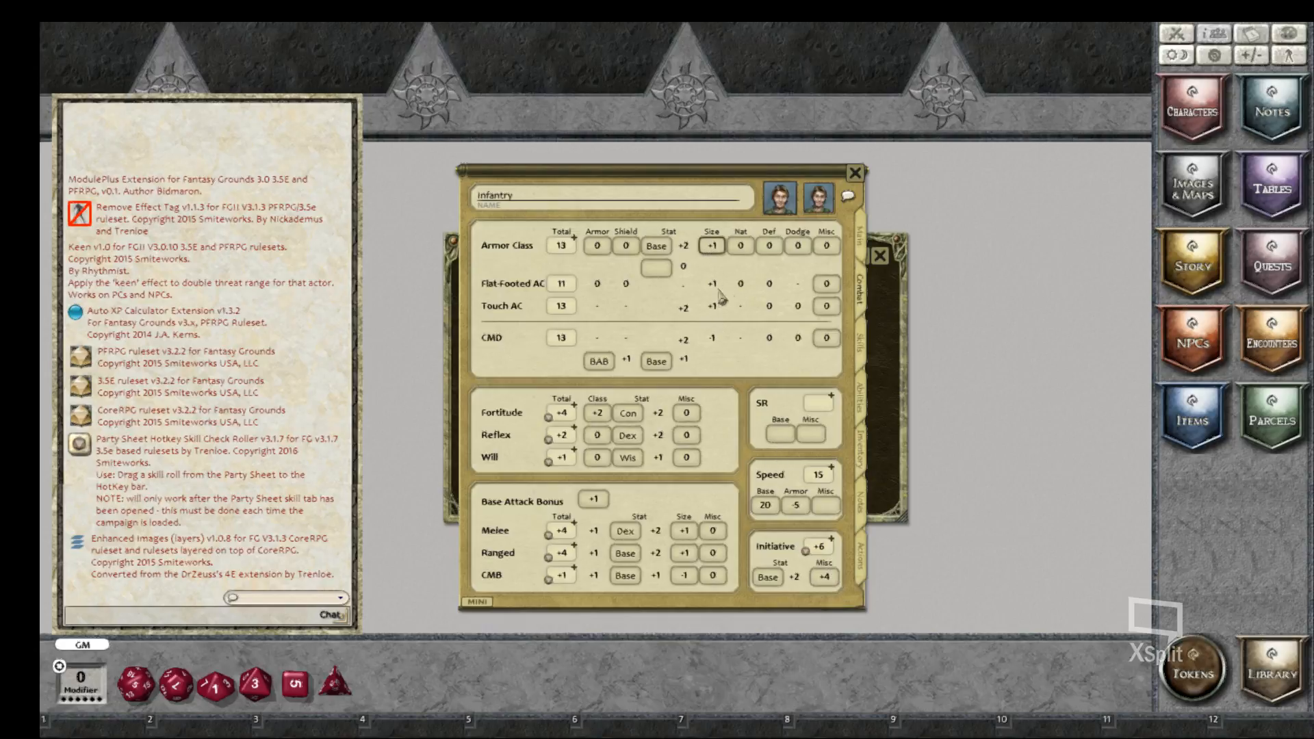
Cycle through the ability options for the main armor class stat
click(656, 248)
click(655, 247)
click(655, 248)
click(656, 248)
click(655, 248)
click(655, 248)
Mark Climb and Survival as class skills and enter 1 rank each in Climb, Perception and Ride
click(865, 346)
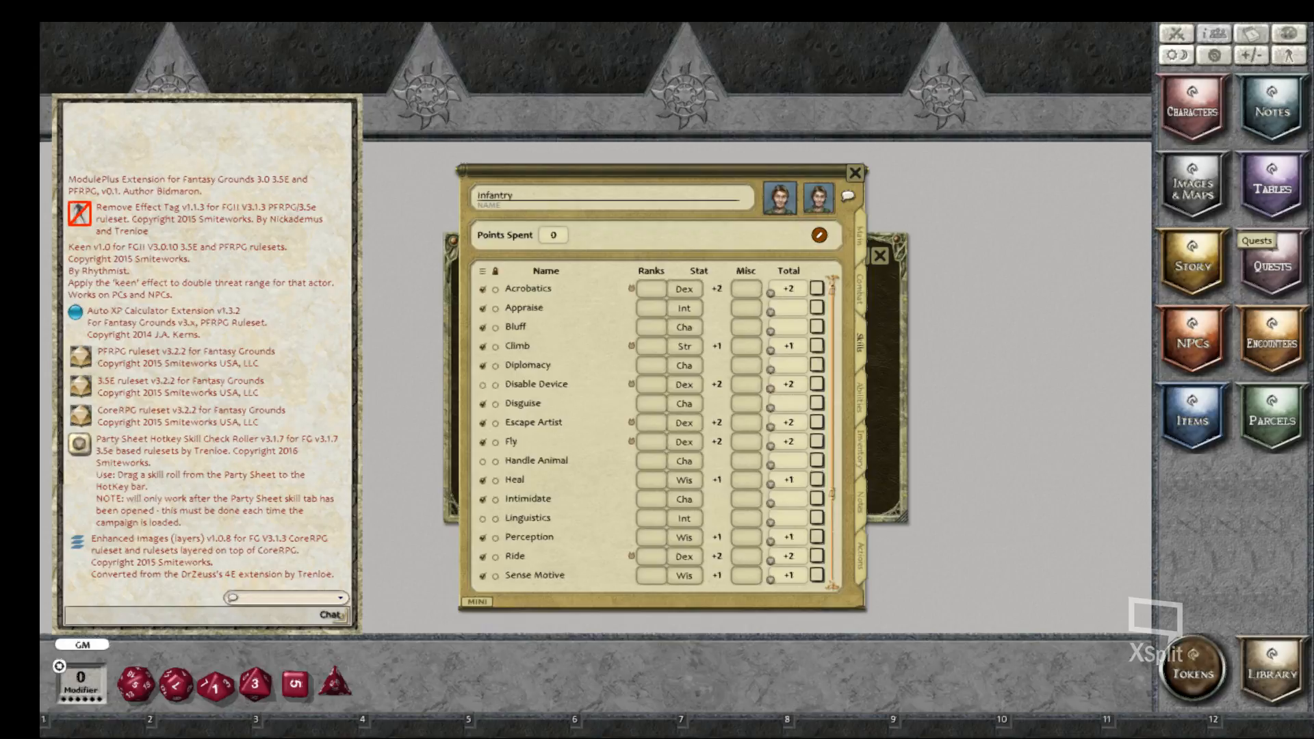
click(496, 346)
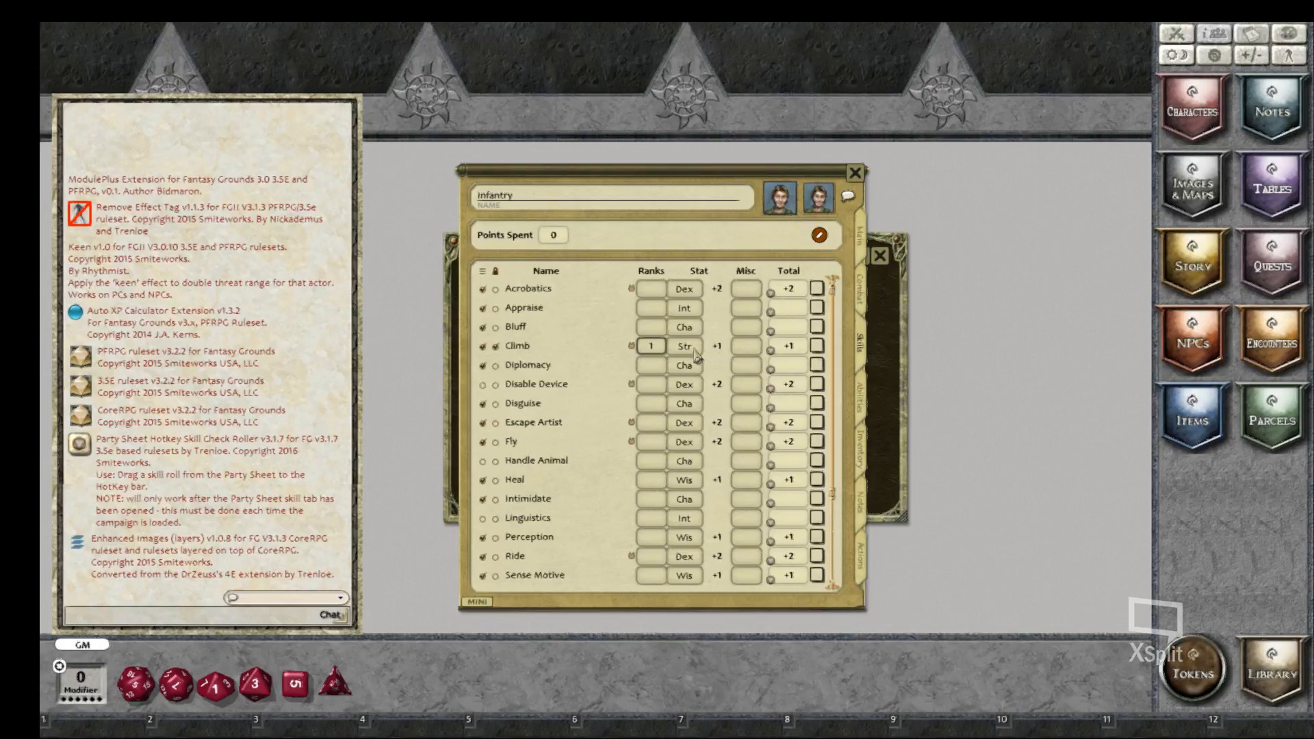
click(607, 373)
click(650, 544)
text(1)
key(Tab)
scroll(503, 578, down, 5)
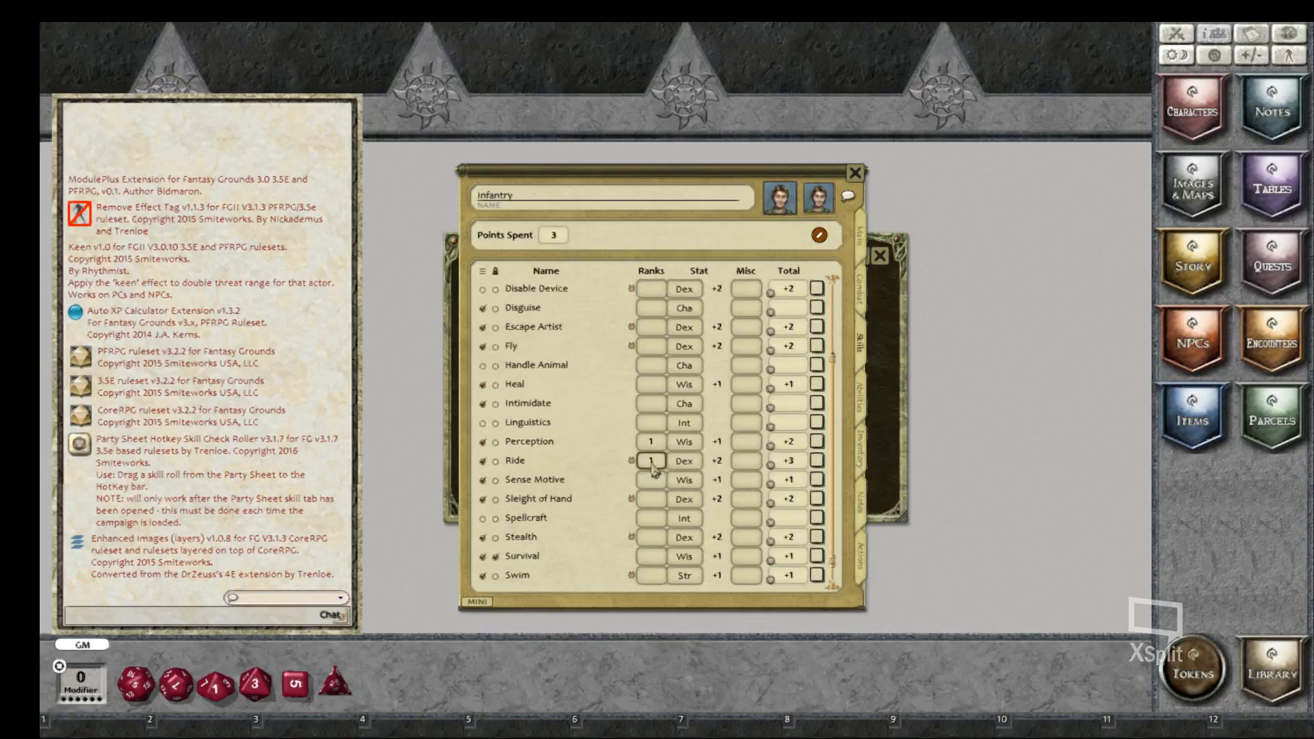
Clear the Ride rank and enter 1 rank in Survival
key(BackSpace)
click(655, 559)
text(1)
click(649, 576)
Add a blank entry to the character's feats on the abilities page
click(858, 410)
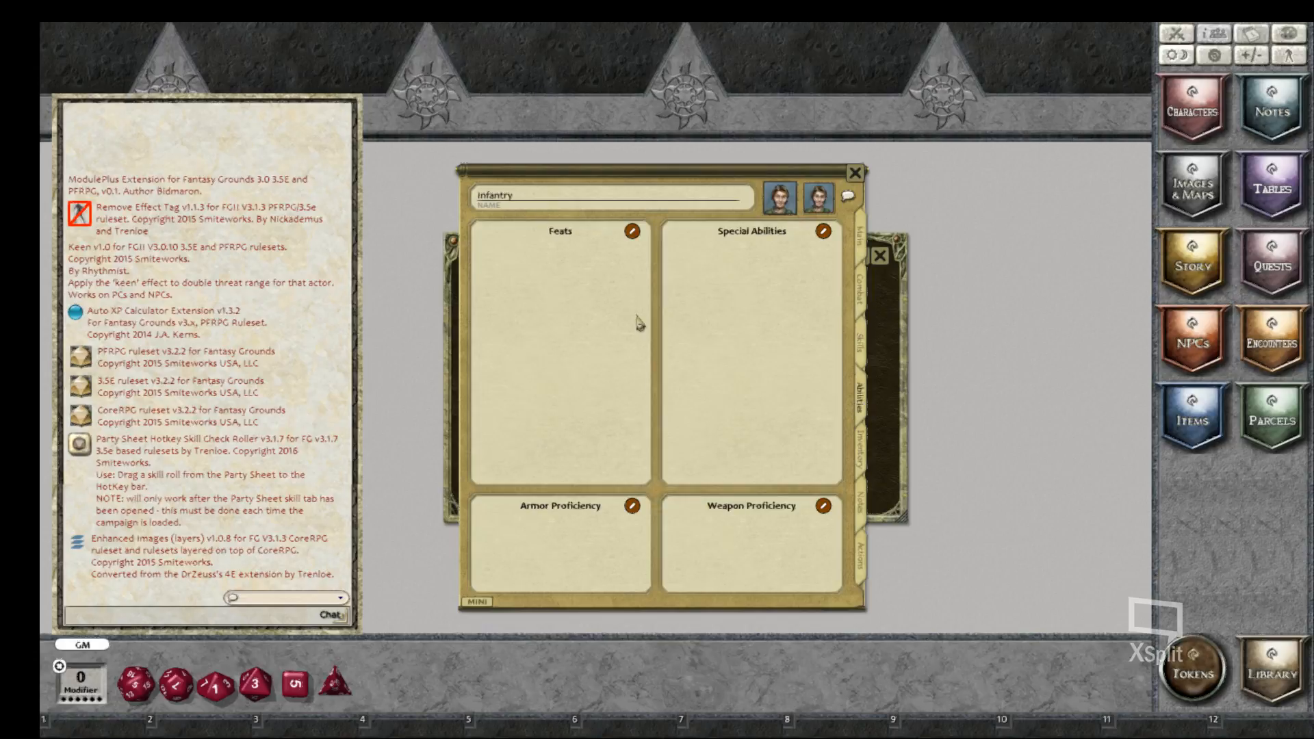
click(631, 232)
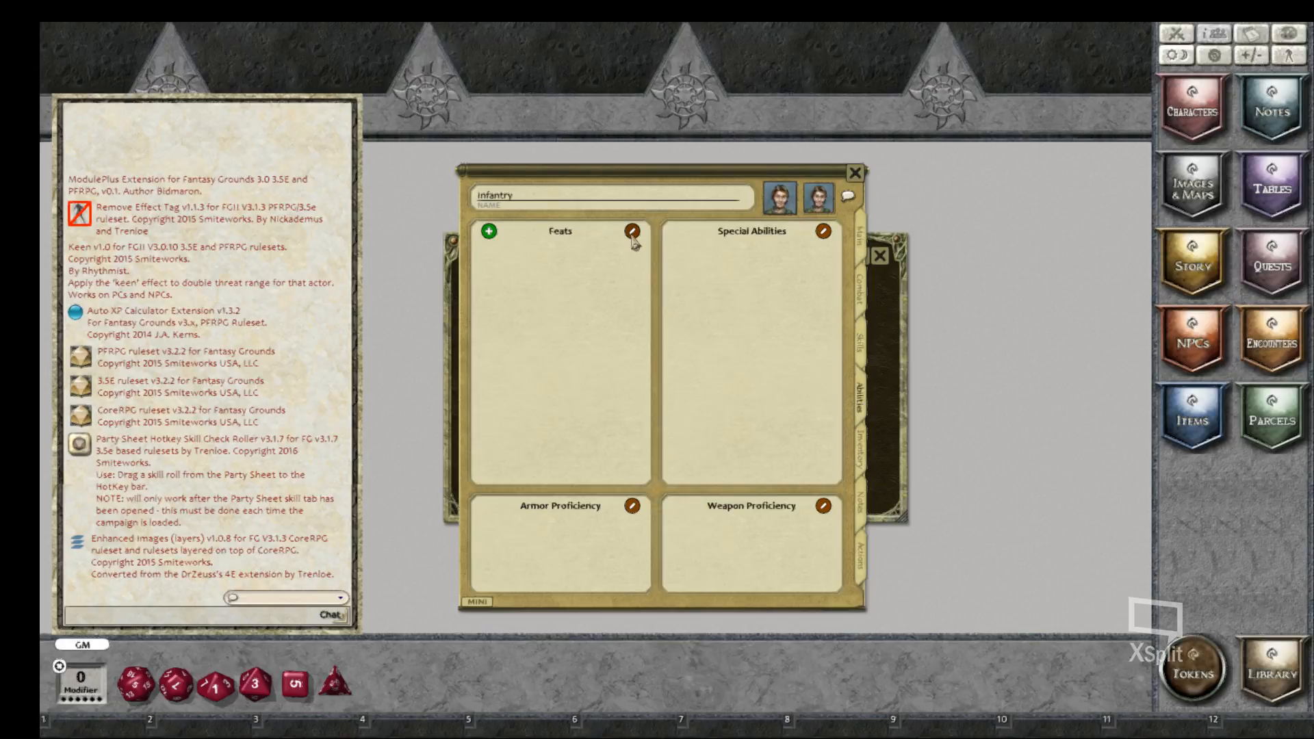
click(490, 232)
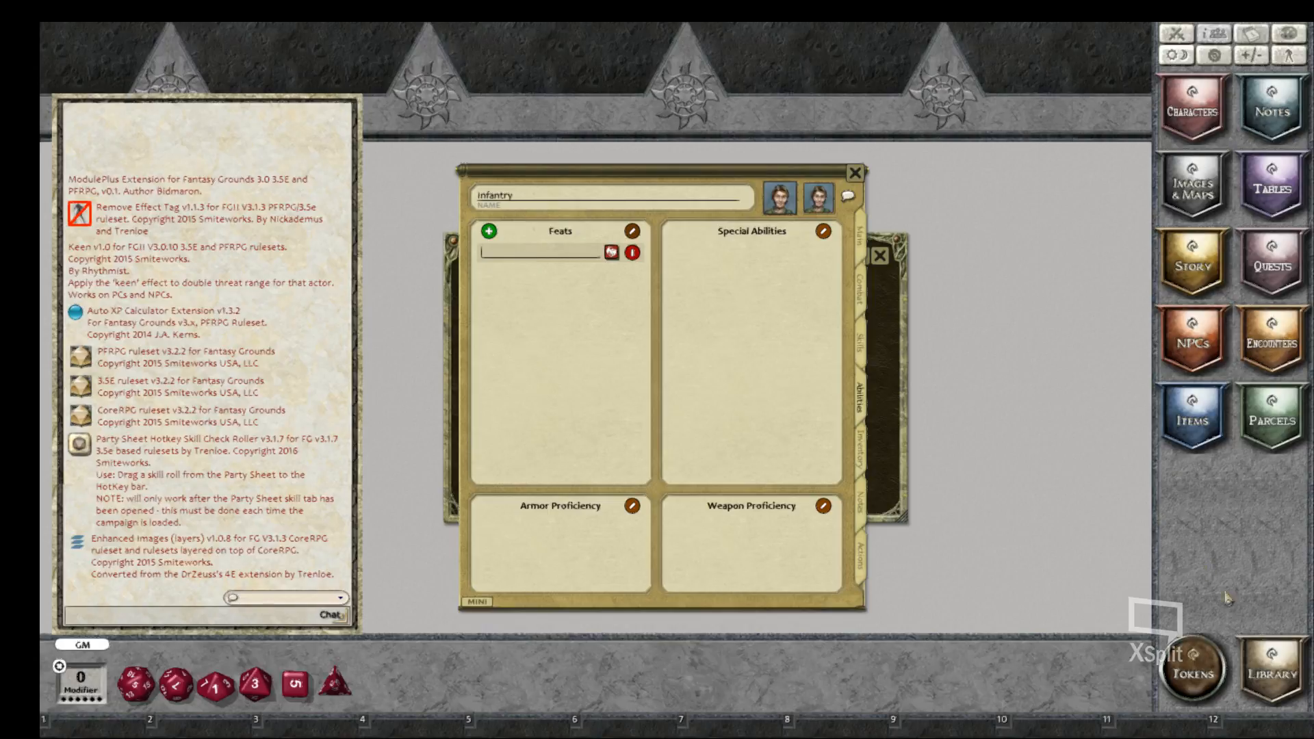
Enable the Feats, Races, Skills, Spells and Classes categories in the library so they appear in the sidebar
click(1273, 680)
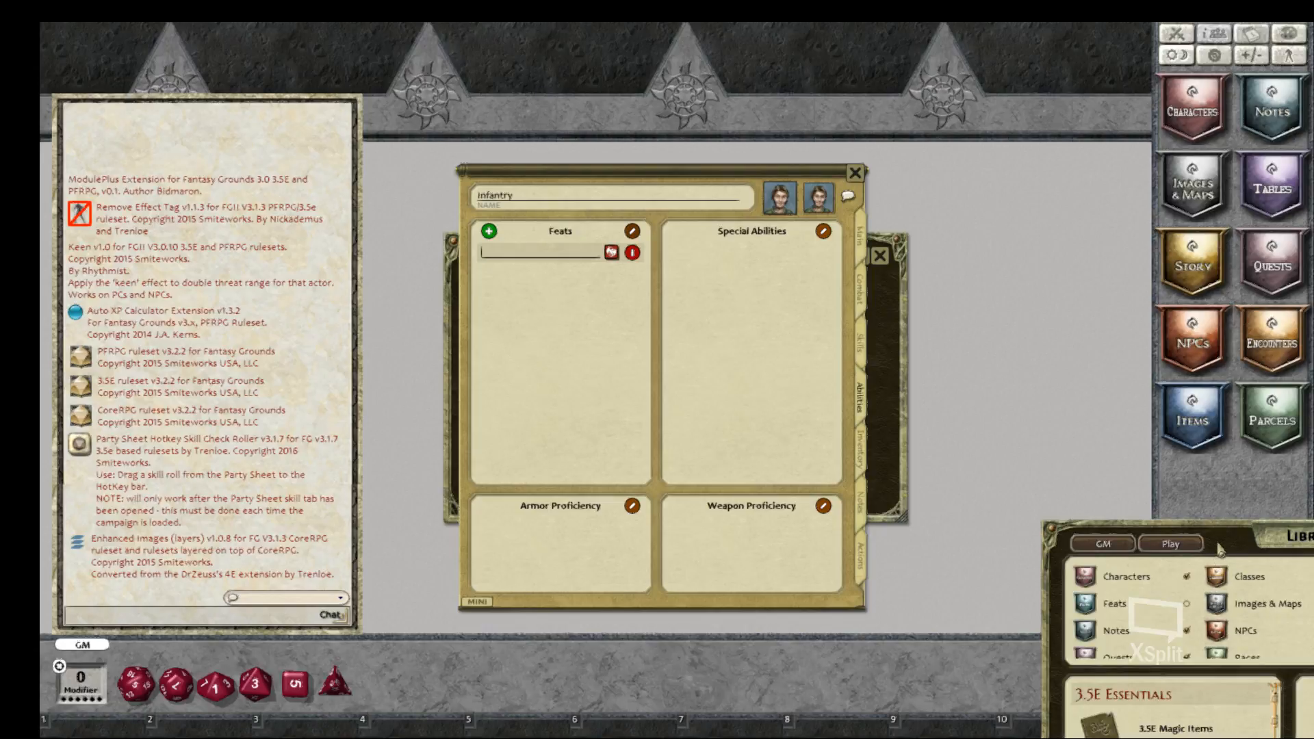
drag(1206, 545, 215, 167)
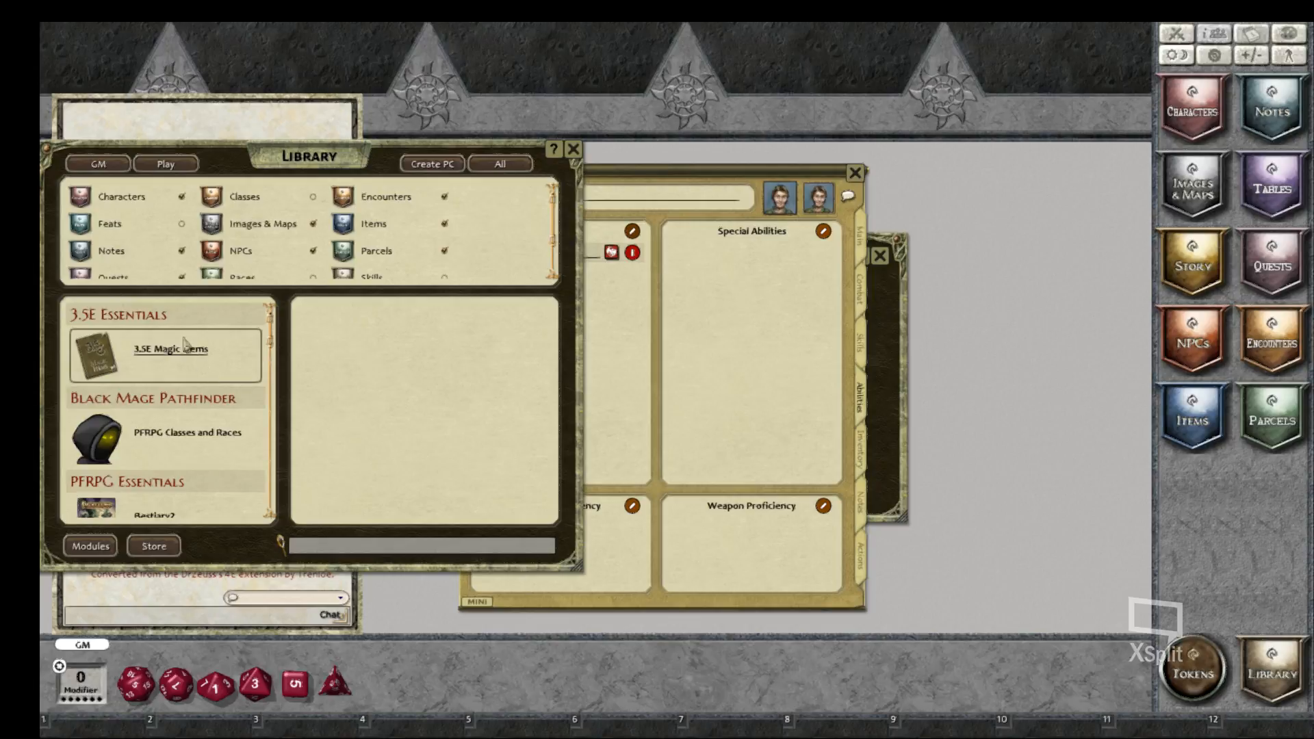
click(181, 224)
scroll(315, 240, down, 3)
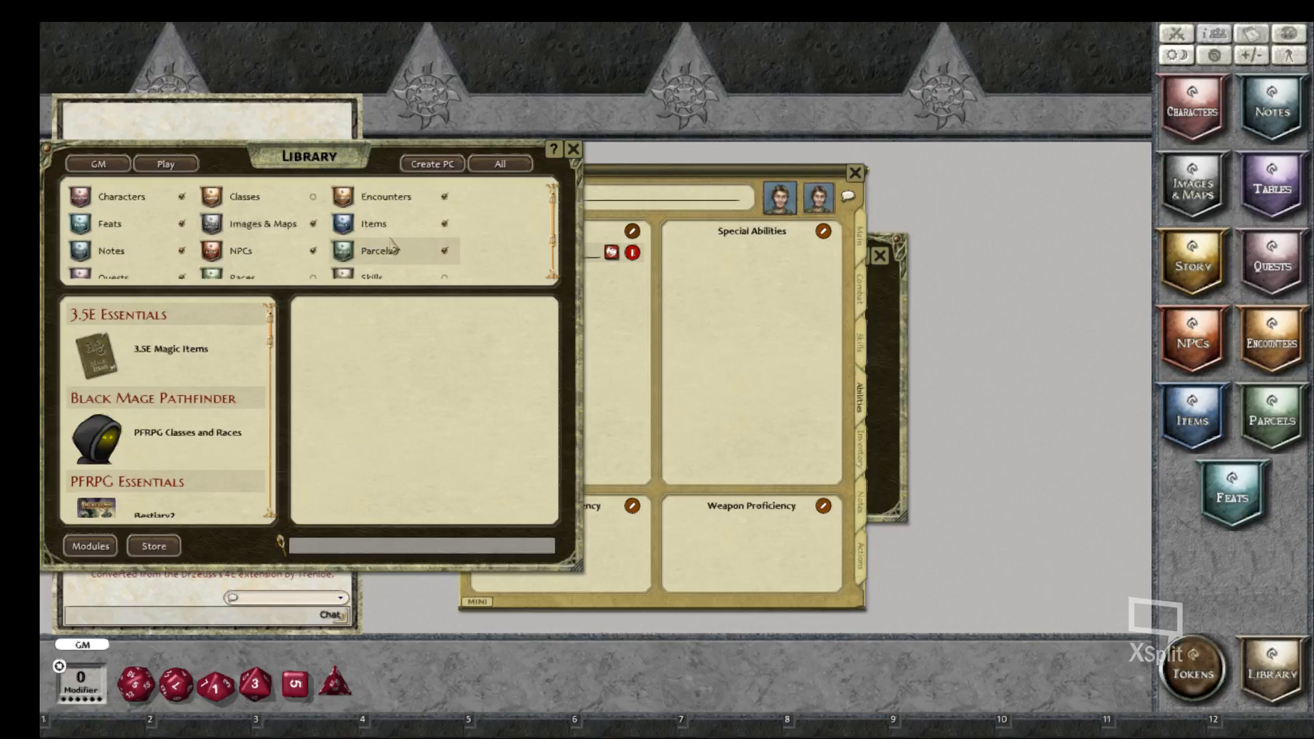
click(314, 238)
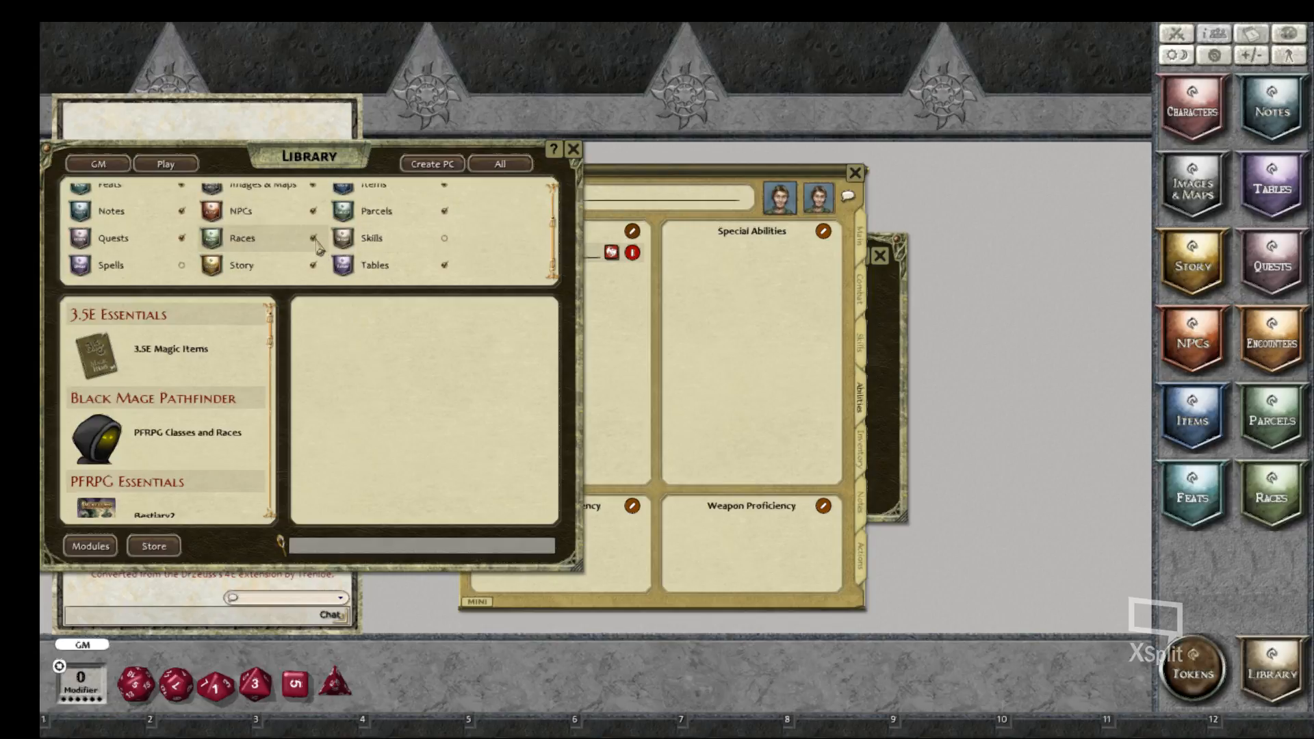
click(444, 239)
click(182, 267)
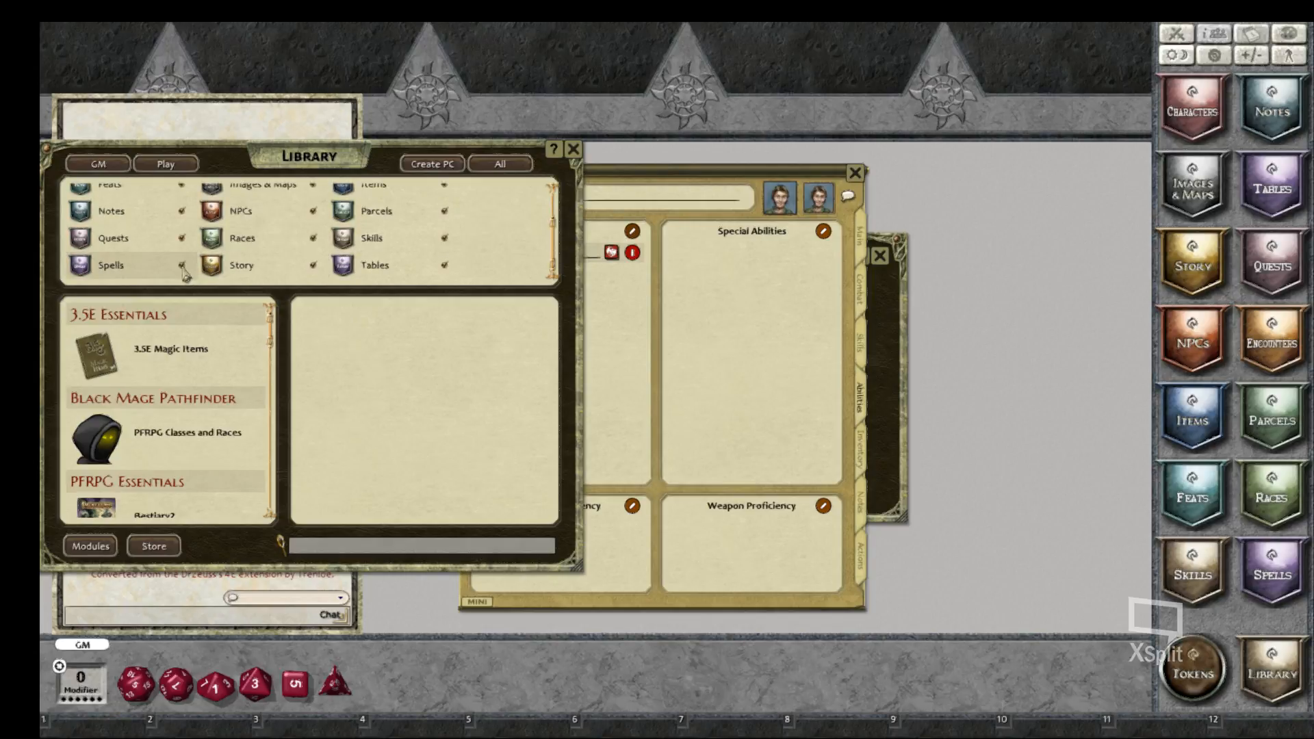
scroll(341, 269, up, 3)
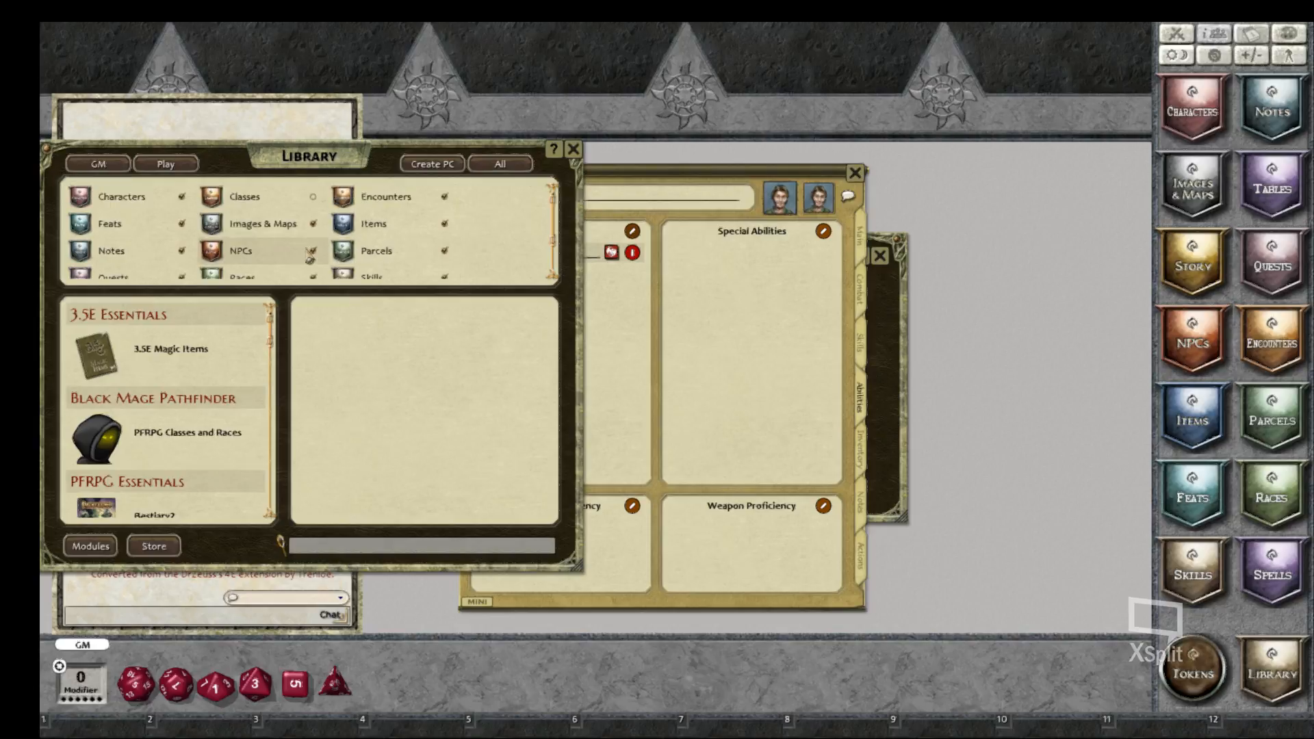
click(312, 197)
scroll(390, 257, down, 3)
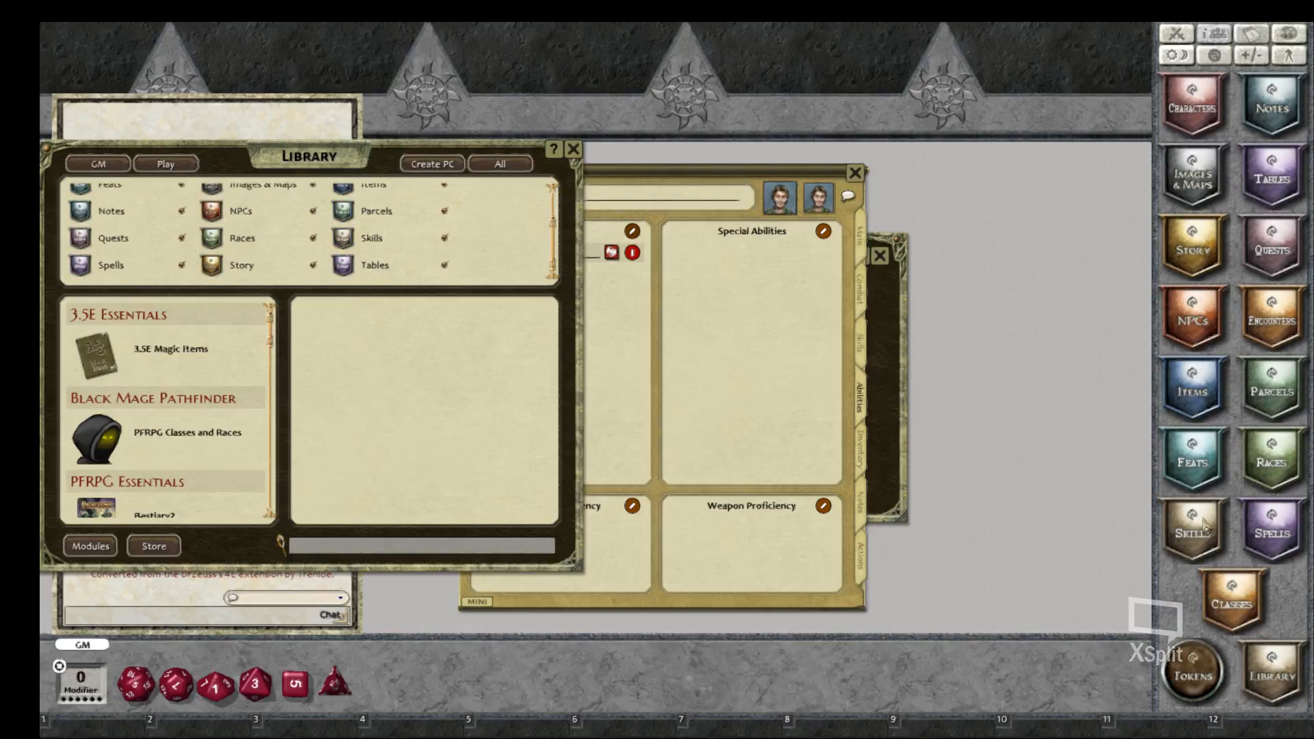
Open the feats list and arrange it side by side with the character sheet
click(1192, 465)
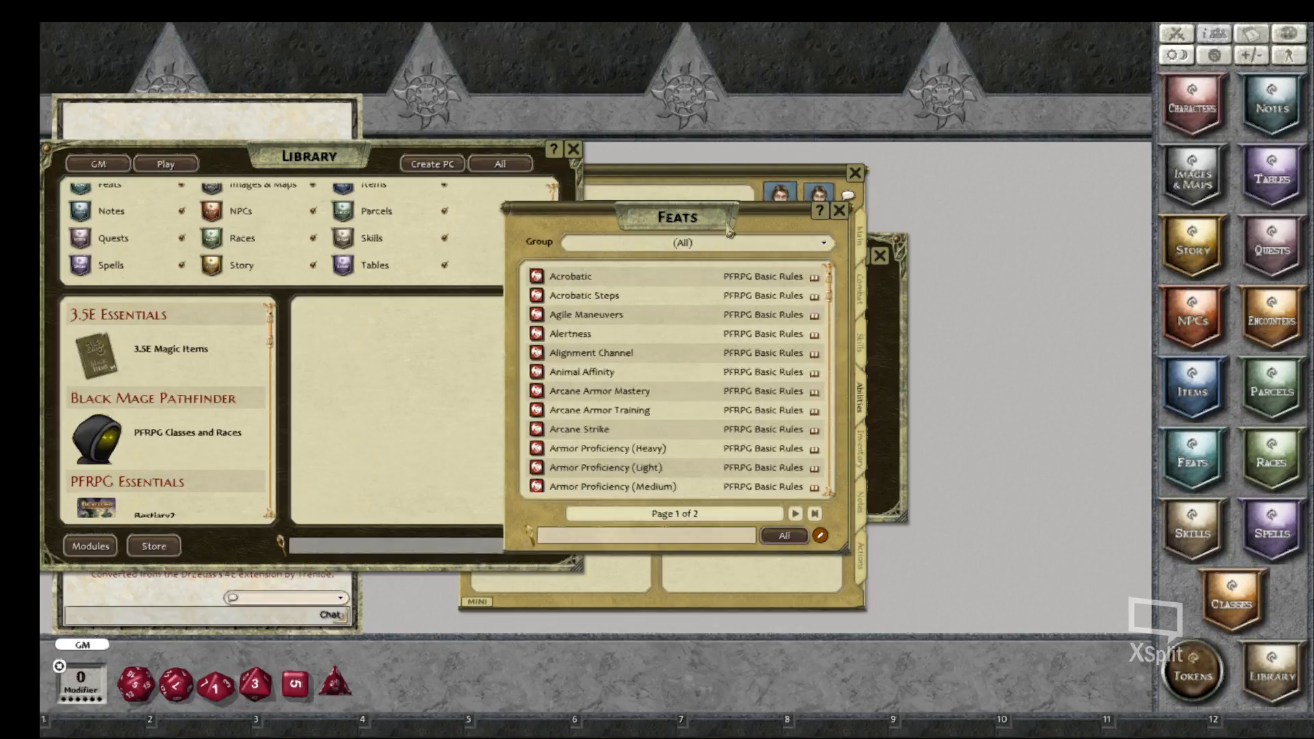
drag(730, 233, 293, 223)
drag(713, 179, 944, 140)
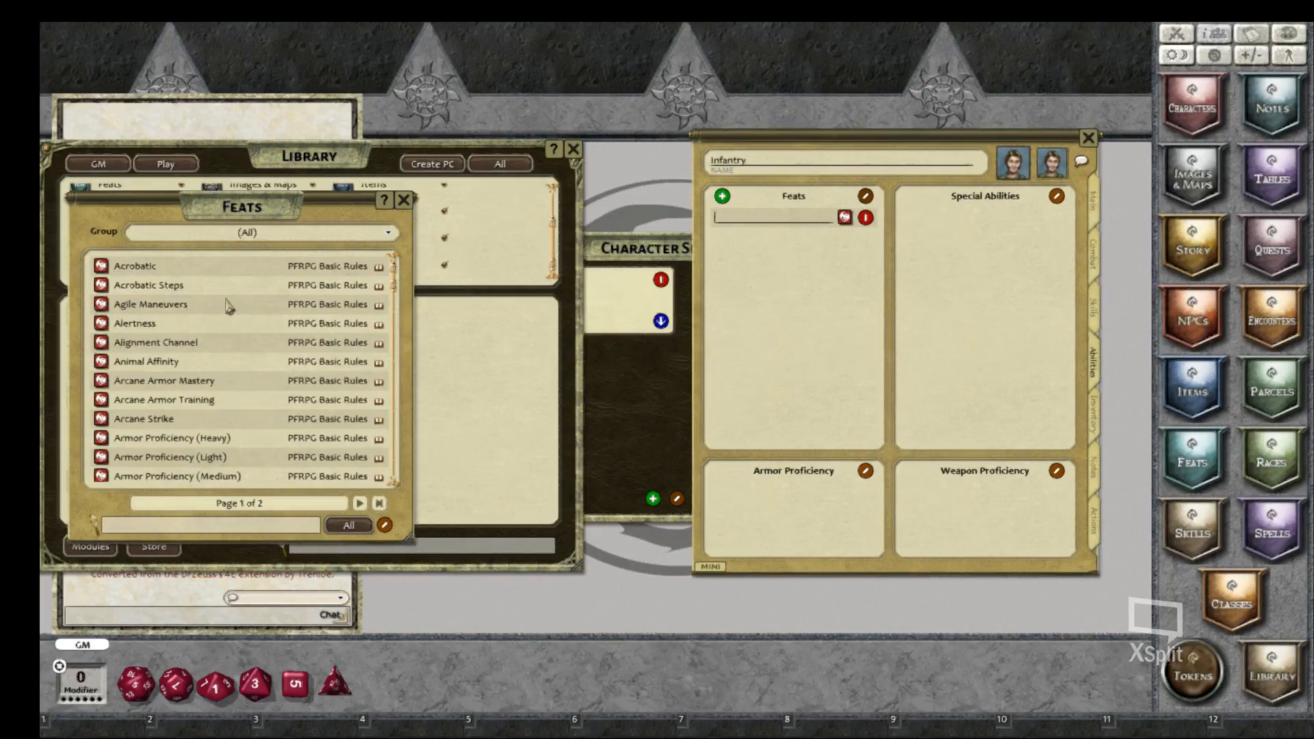
Browse the first page of the feats list for feats that suit the character
scroll(221, 380, down, 3)
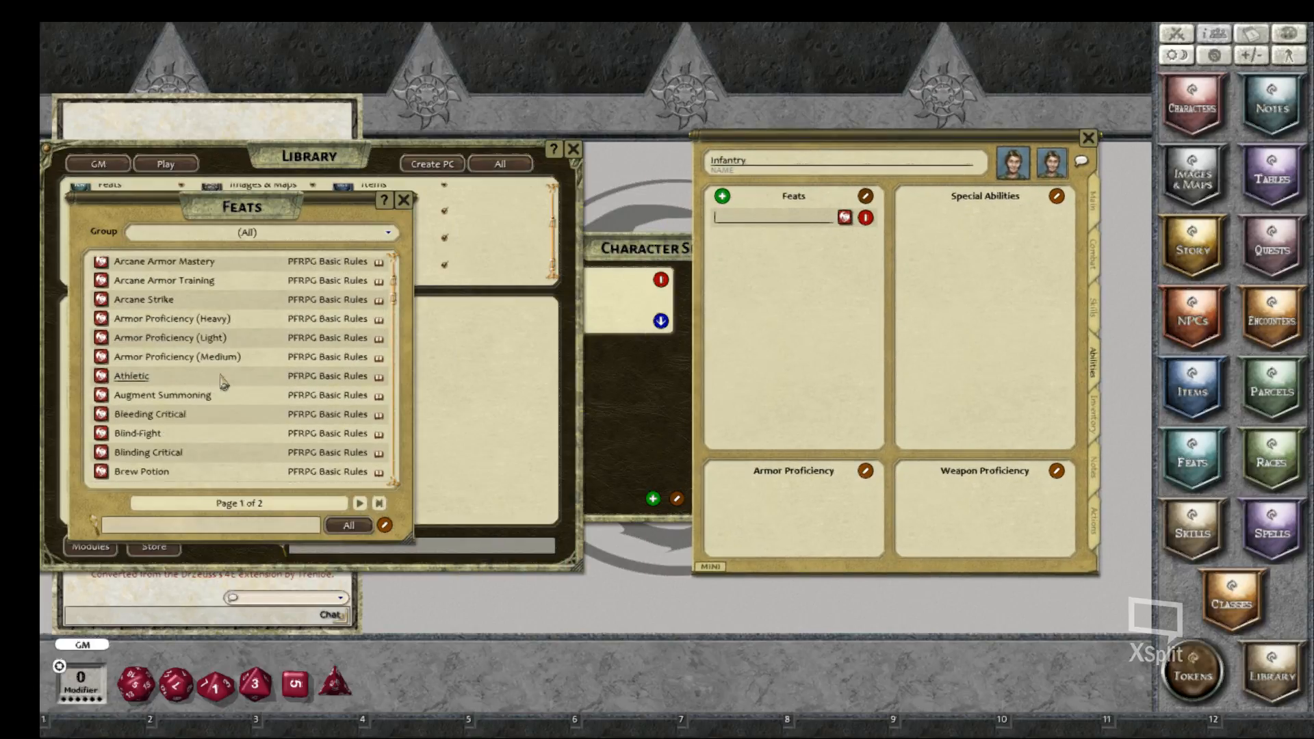
scroll(238, 411, down, 5)
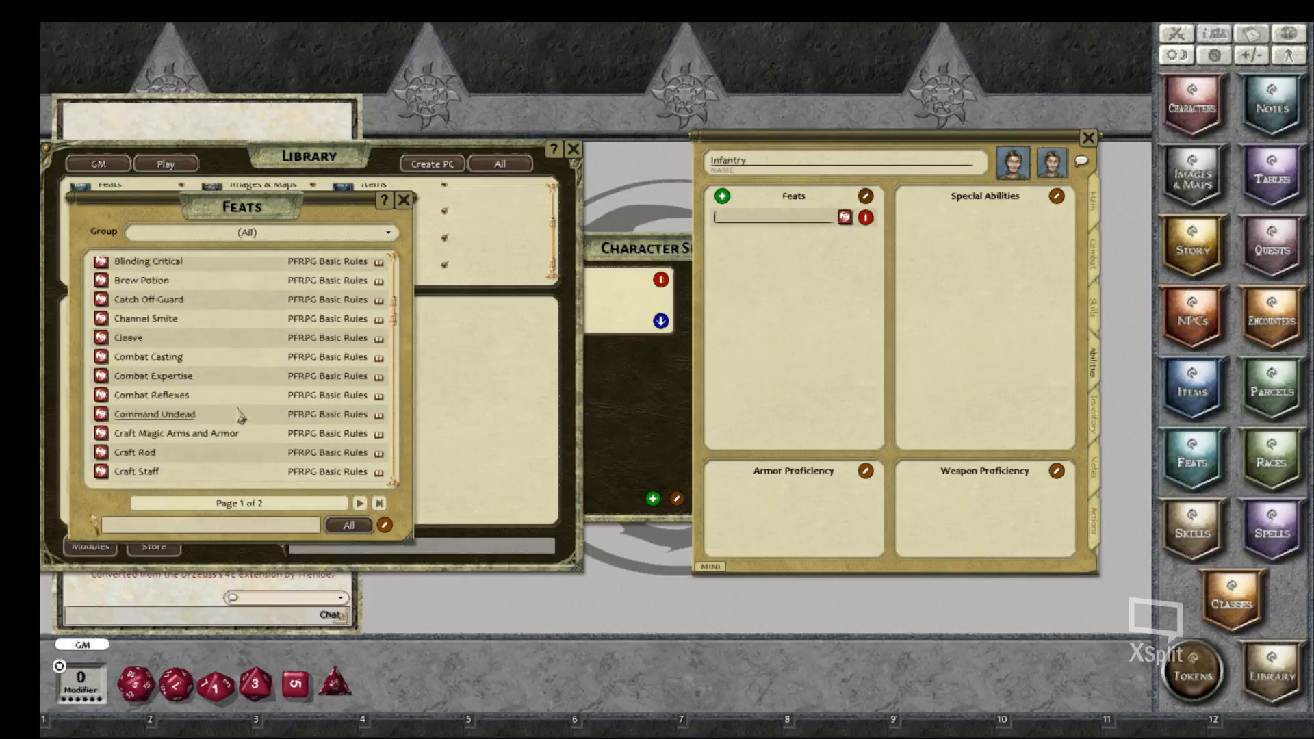
scroll(238, 414, down, 5)
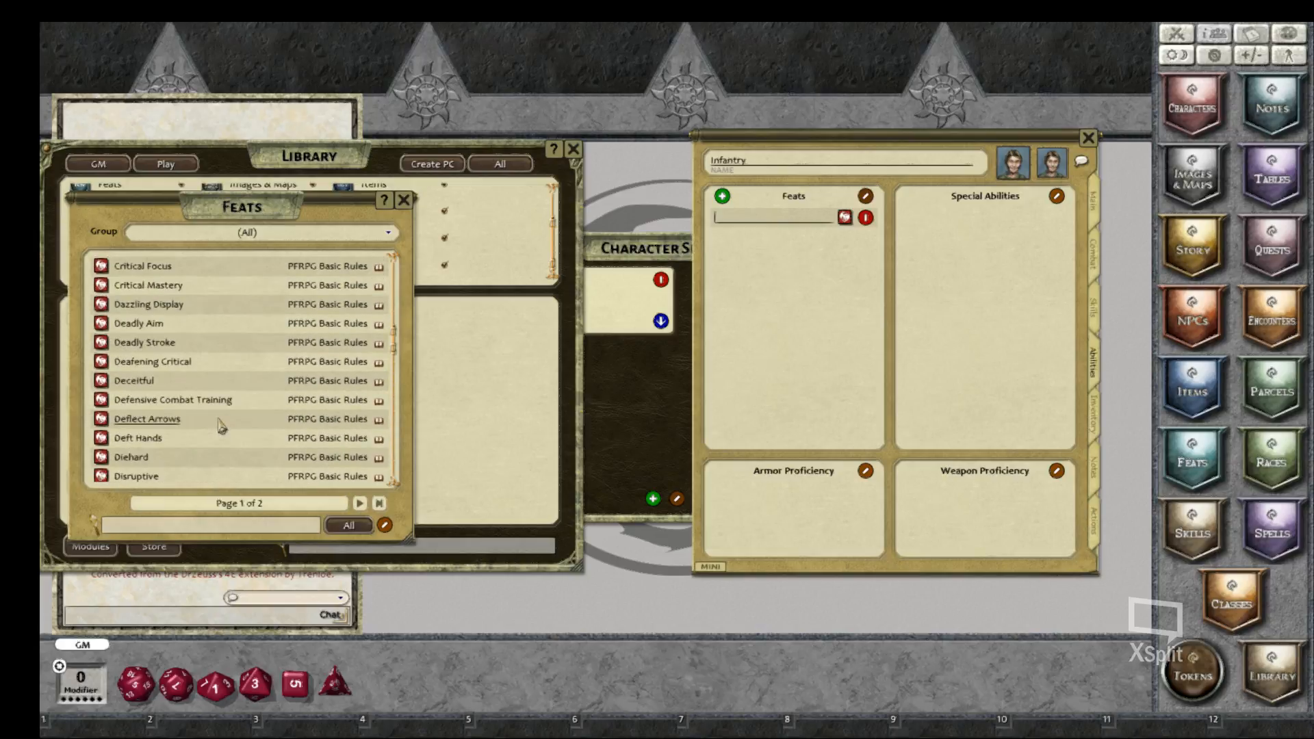
scroll(221, 424, down, 5)
scroll(223, 432, down, 12)
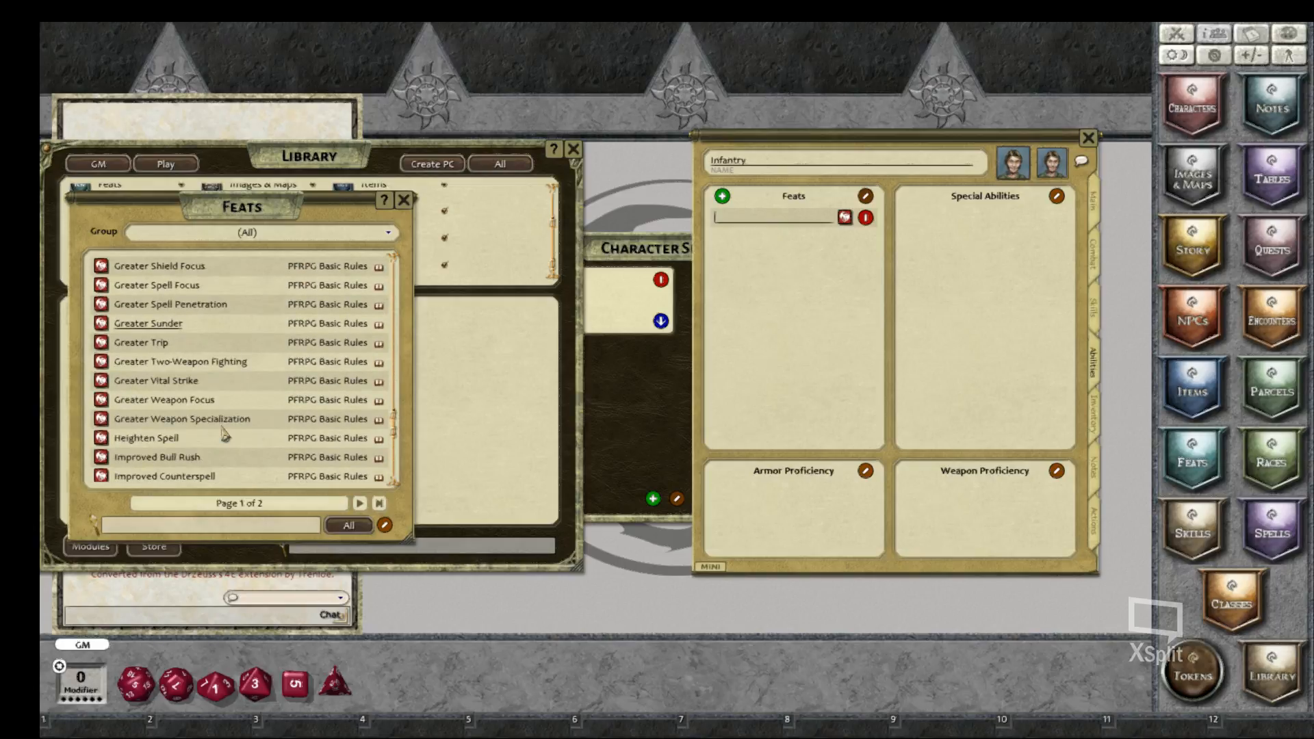
scroll(223, 433, down, 4)
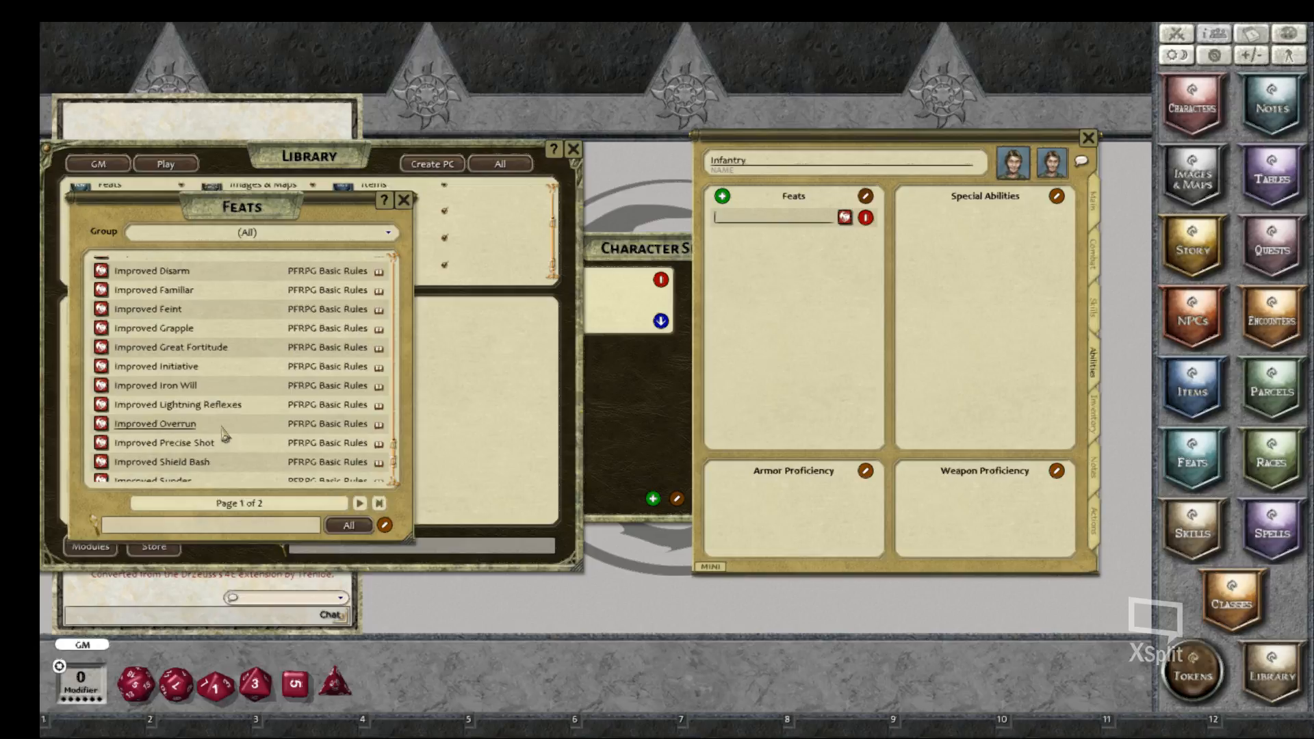
scroll(223, 432, down, 2)
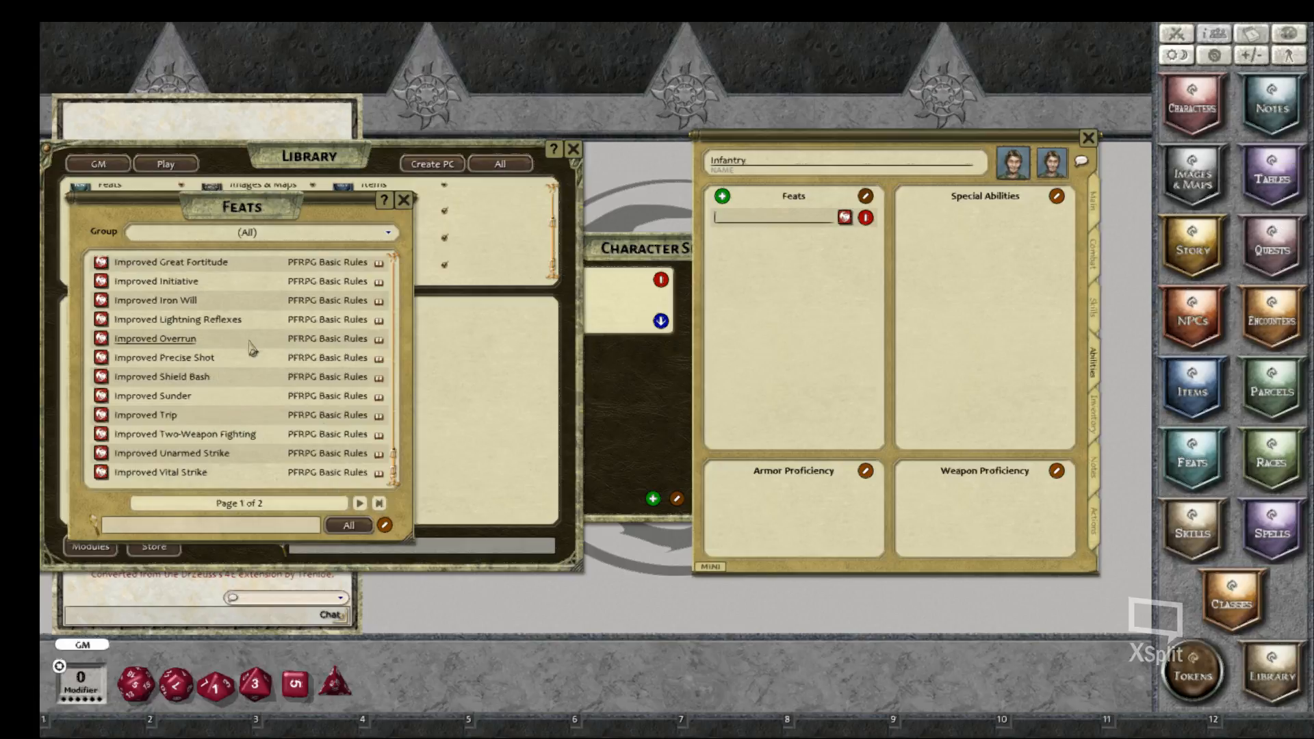
drag(397, 465, 396, 413)
Search the feats list for Endurance and add that feat to the character
click(196, 526)
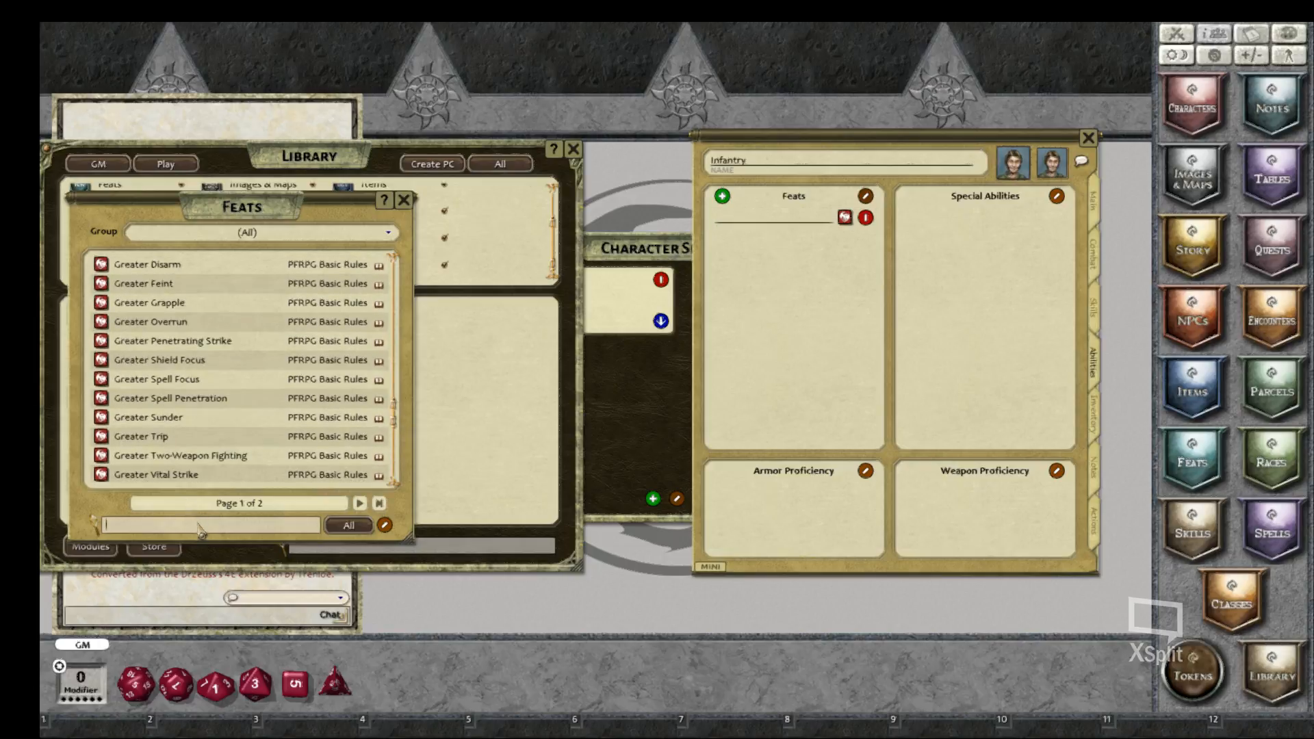
text(Endurance)
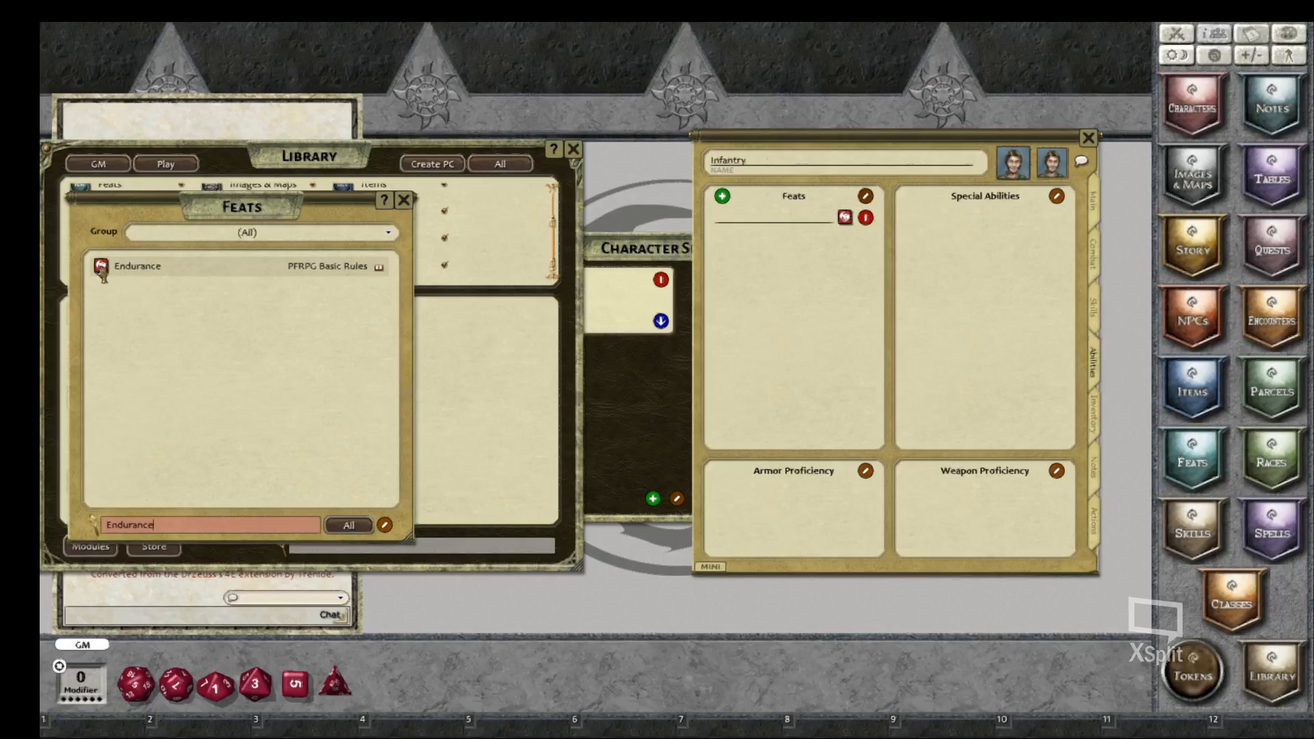
drag(102, 270, 741, 260)
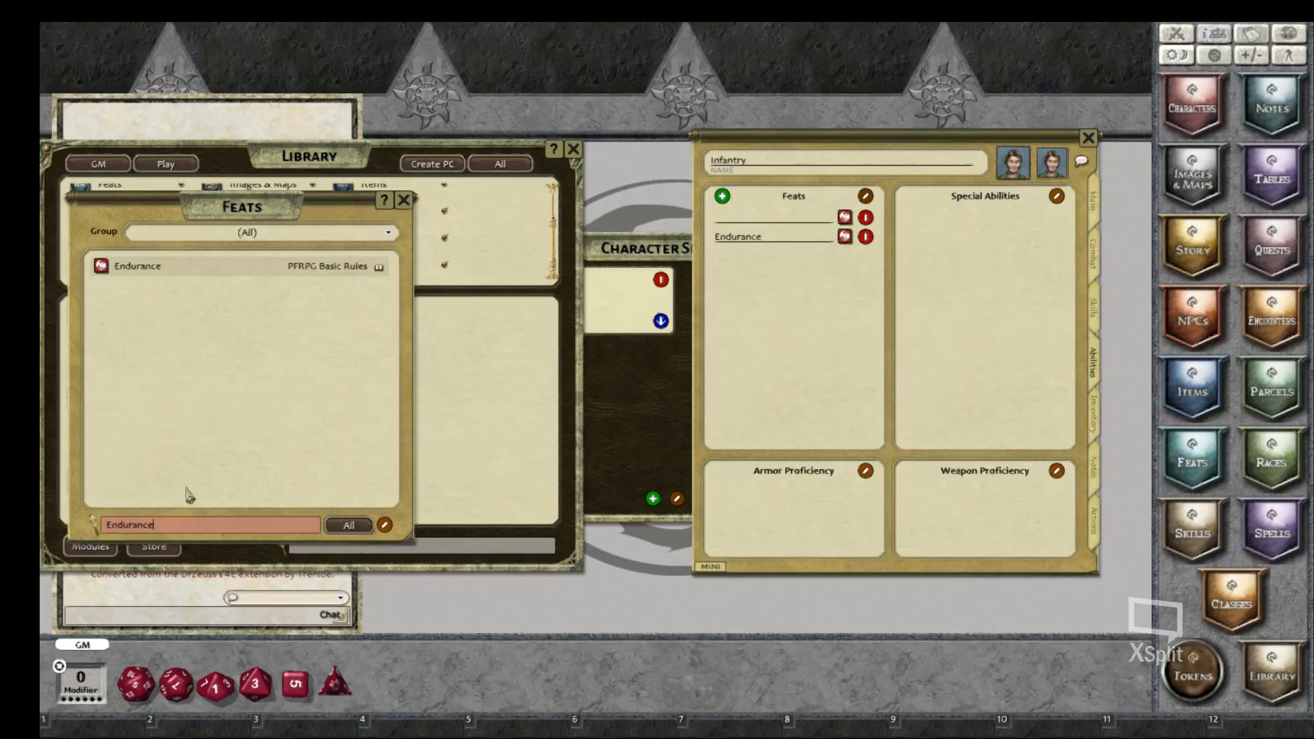
Search the feats list for "Tough" and add the Toughness feat to the character
key(BackSpace)
key(BackSpace)
key(BackSpace)
key(BackSpace)
key(BackSpace)
key(BackSpace)
key(BackSpace)
key(BackSpace)
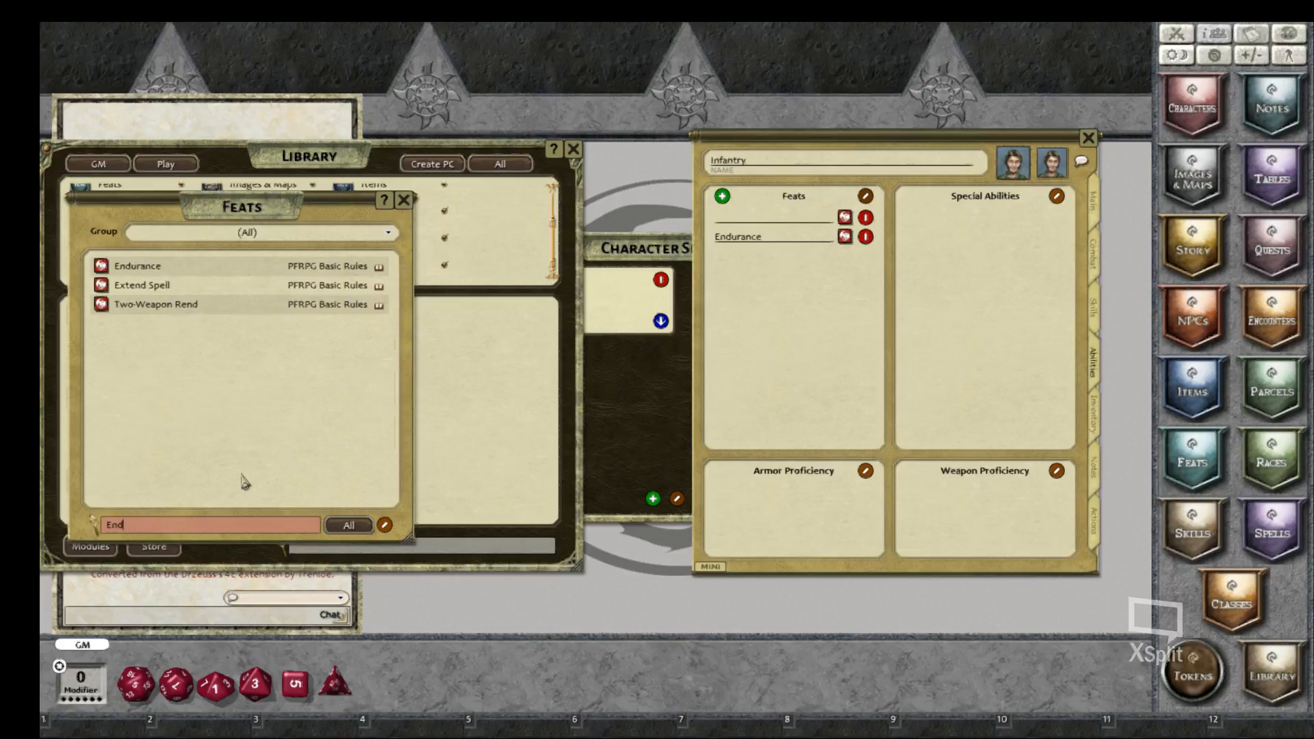
text(Tough)
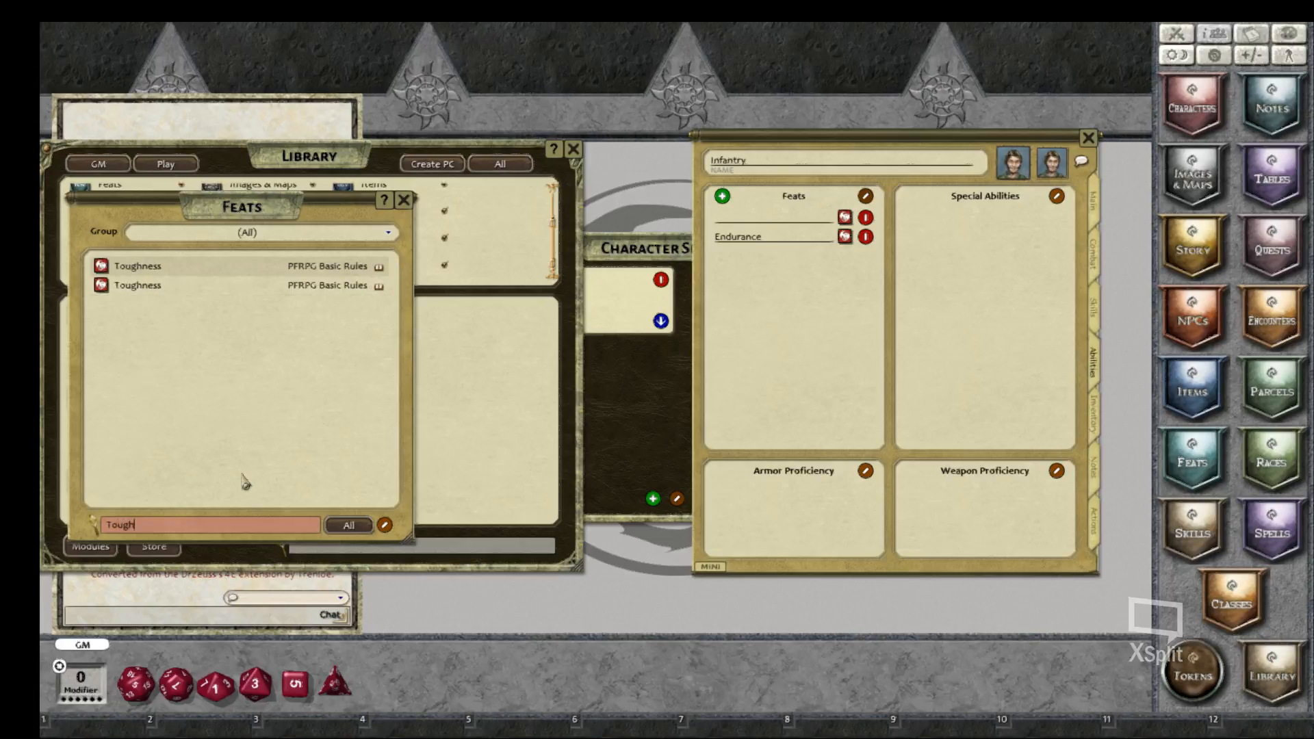
drag(101, 267, 748, 263)
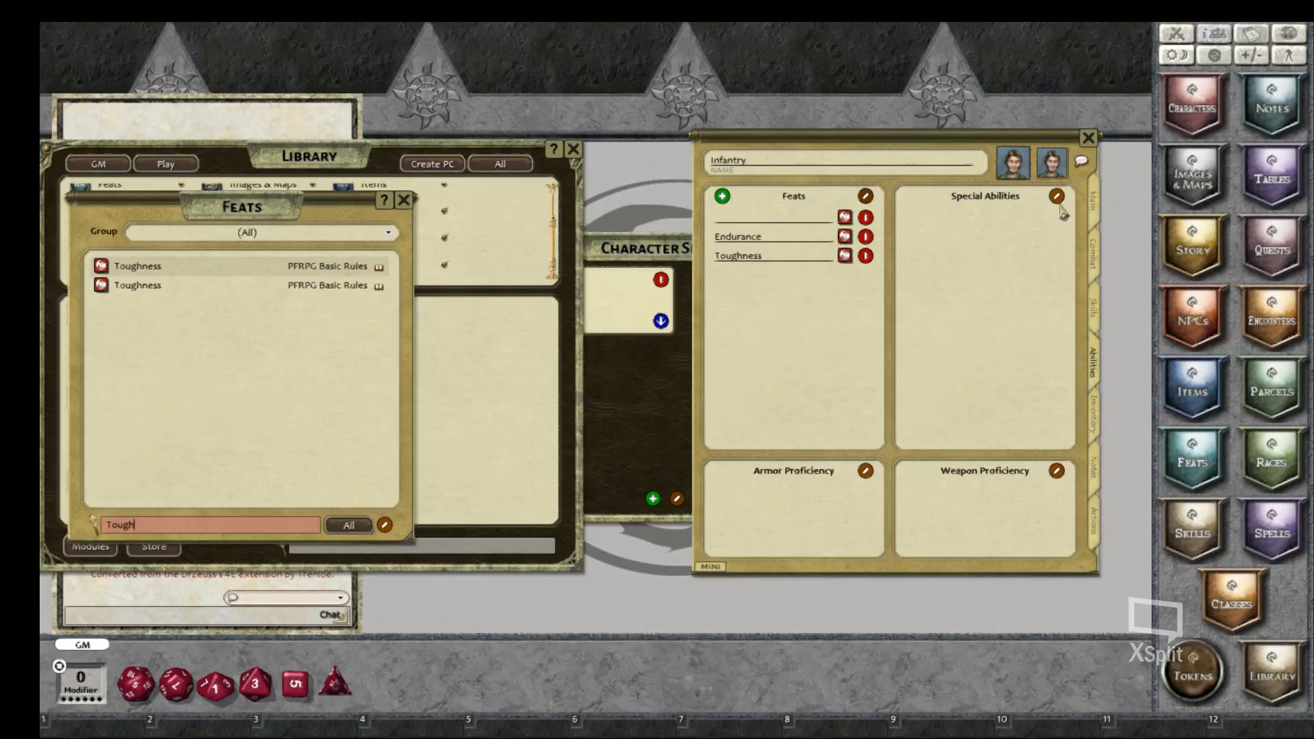
Make the special abilities list editable and open the Gnomes race description beside the character sheet
mouse_move(1057, 204)
click(1273, 474)
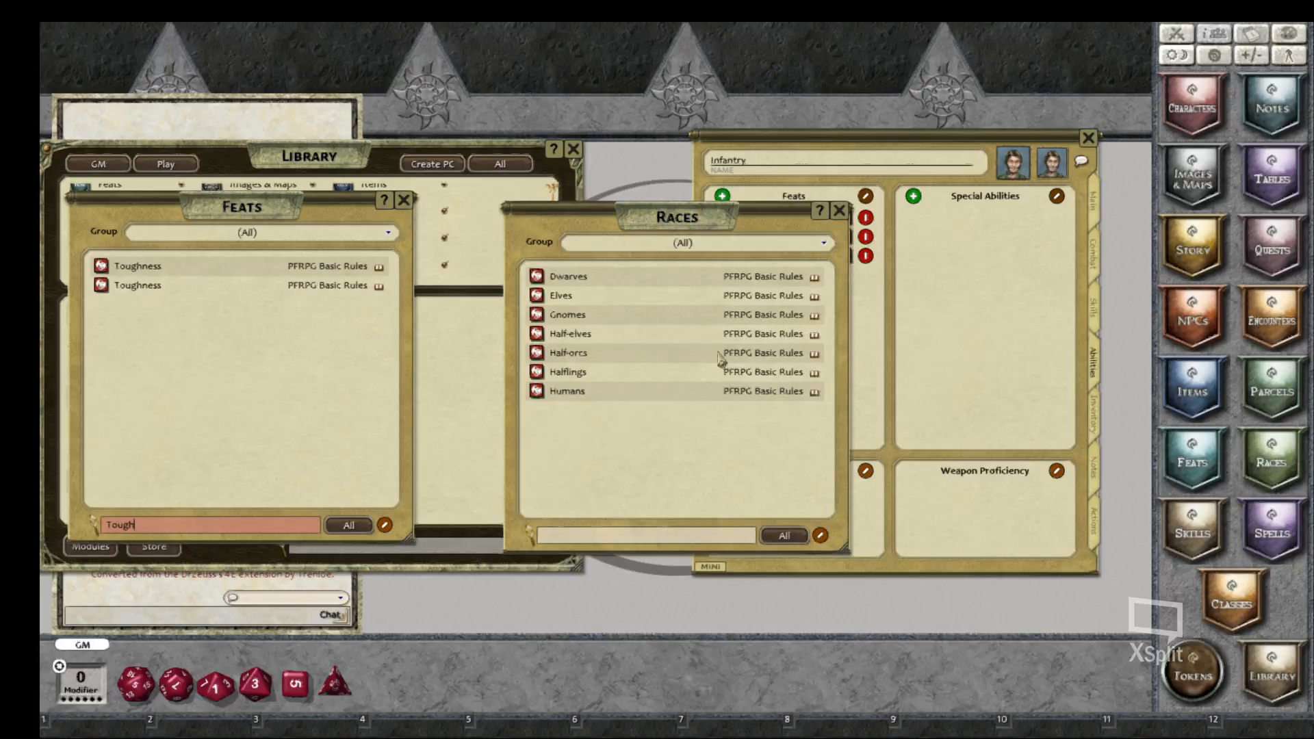
drag(639, 222, 204, 133)
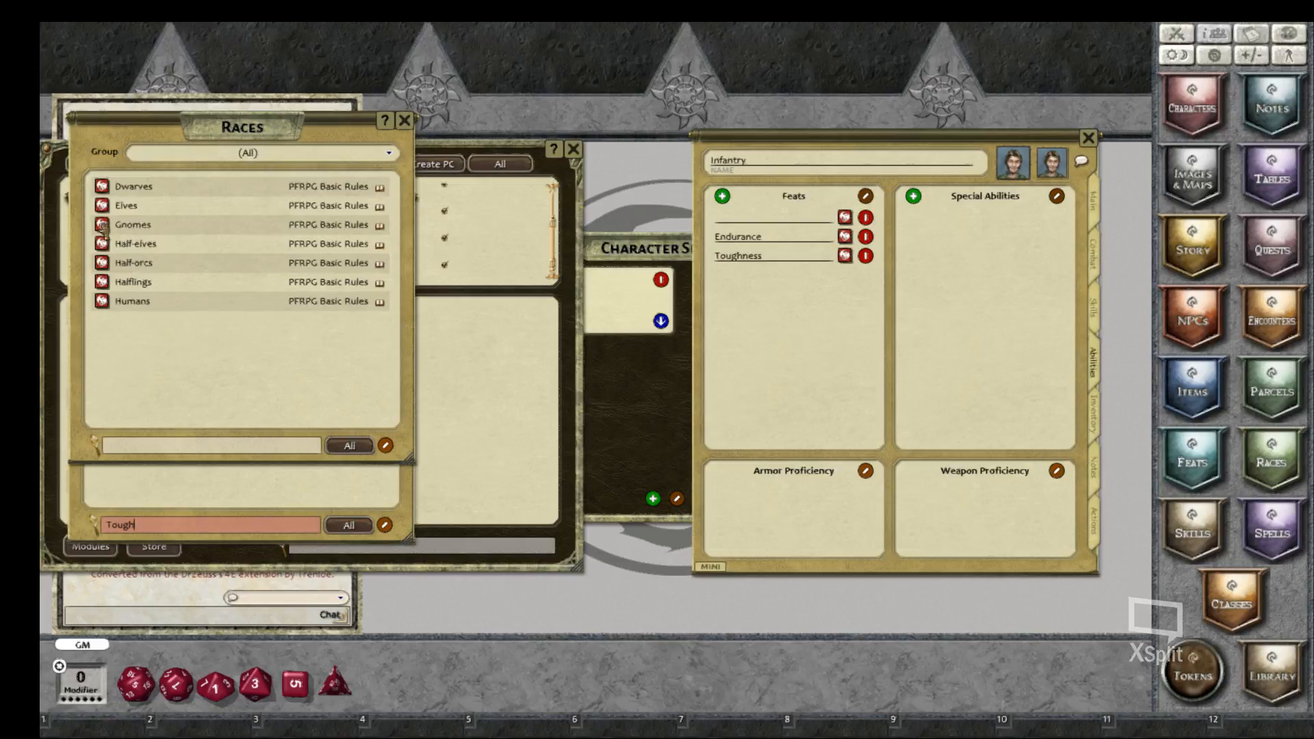
click(135, 226)
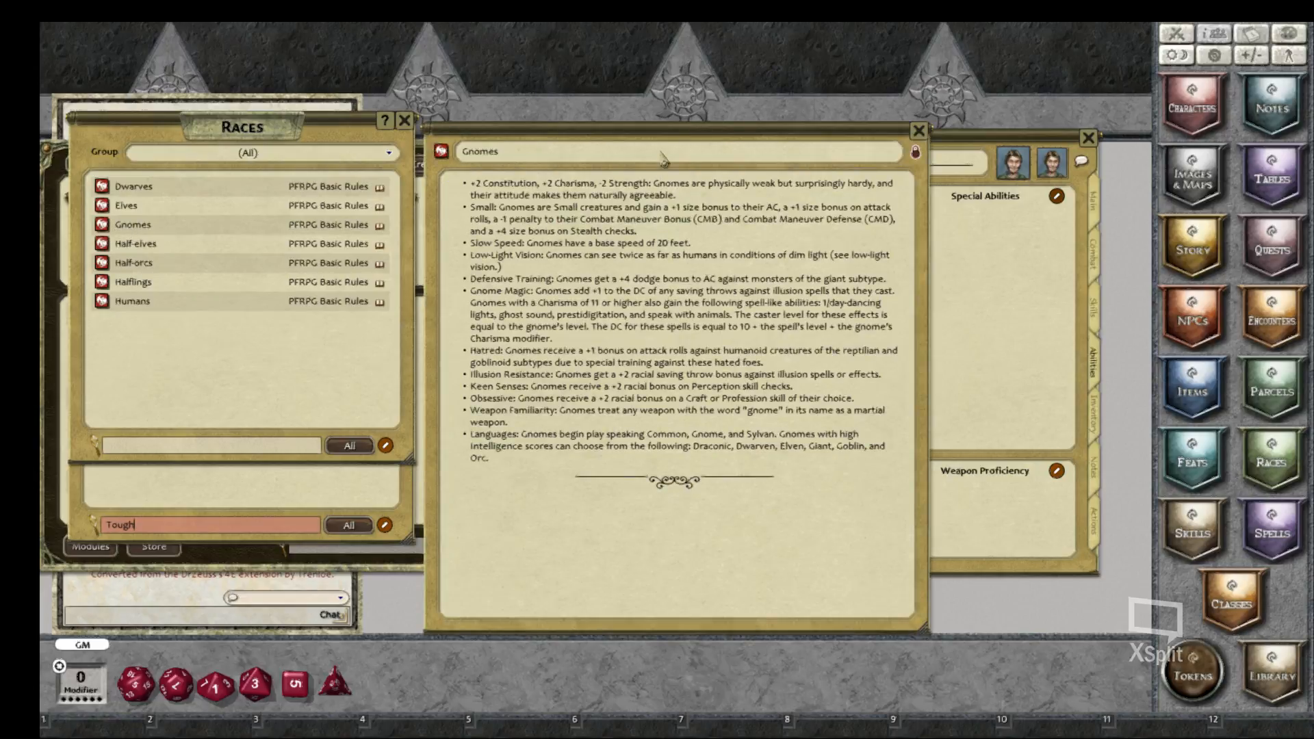
drag(650, 137, 305, 154)
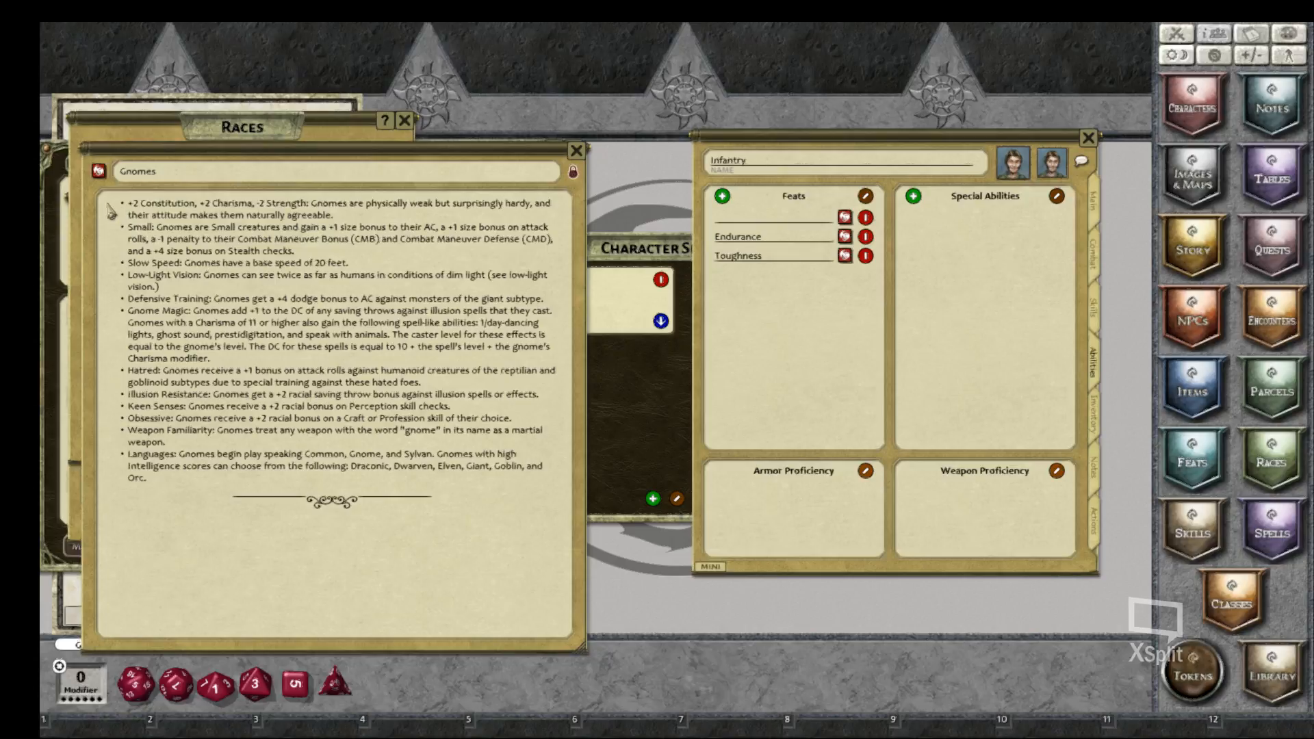
Add two blank entries to the character's special abilities, keeping the Gnomes description alongside for reference
mouse_move(99, 171)
mouse_down()
mouse_move(483, 262)
mouse_move(256, 258)
mouse_move(100, 175)
mouse_up()
double_click(914, 196)
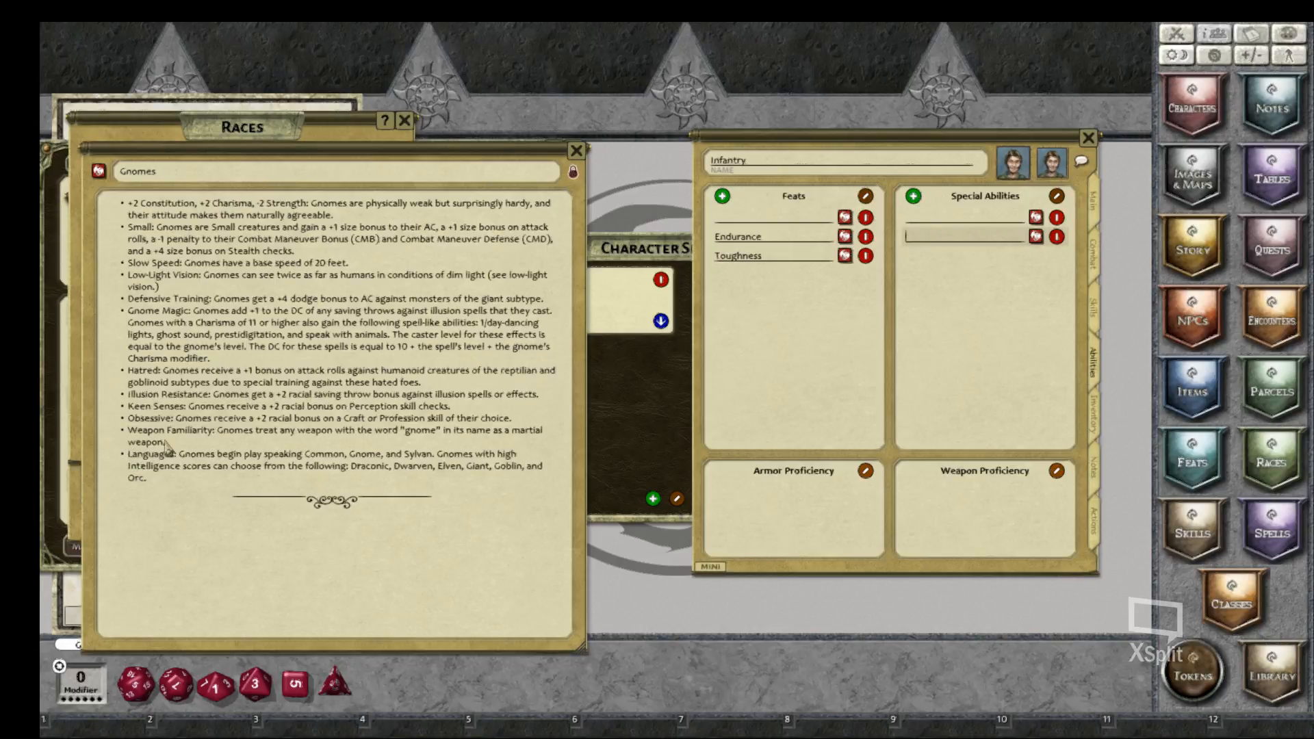
mouse_move(176, 451)
mouse_down()
mouse_move(163, 450)
mouse_move(183, 450)
mouse_up()
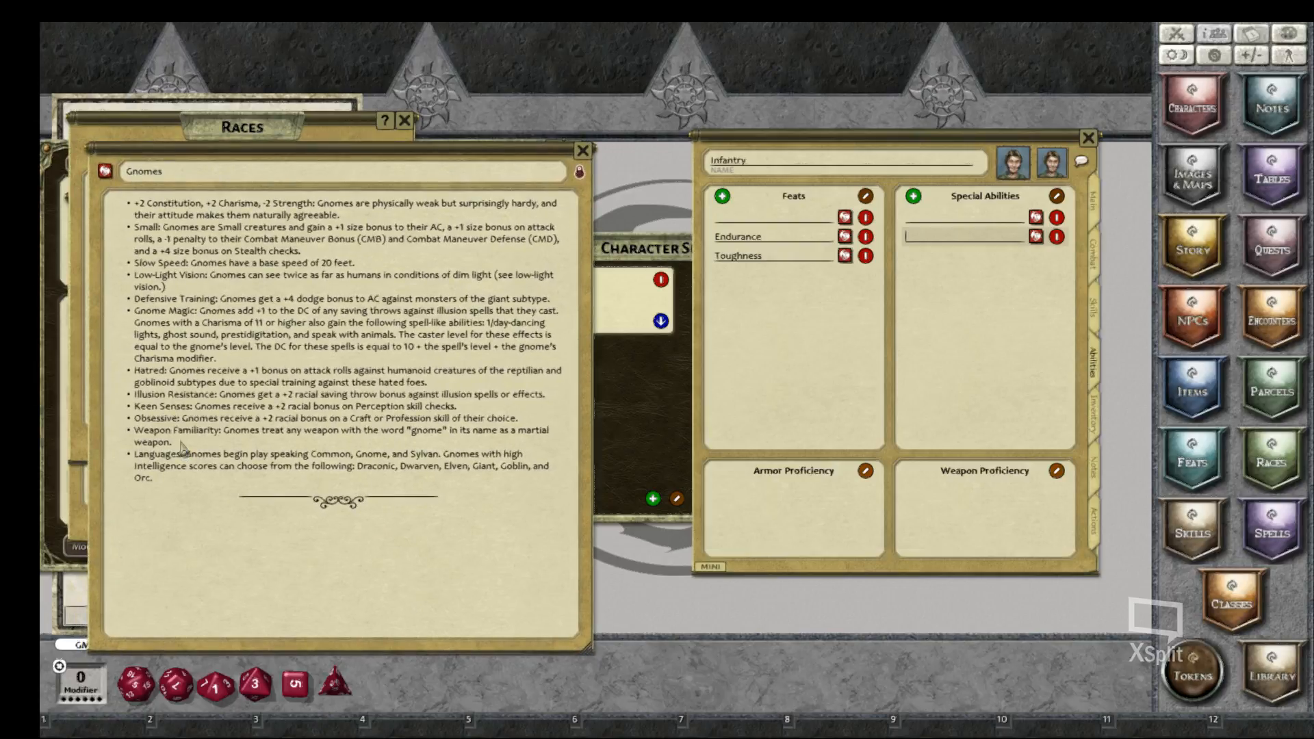